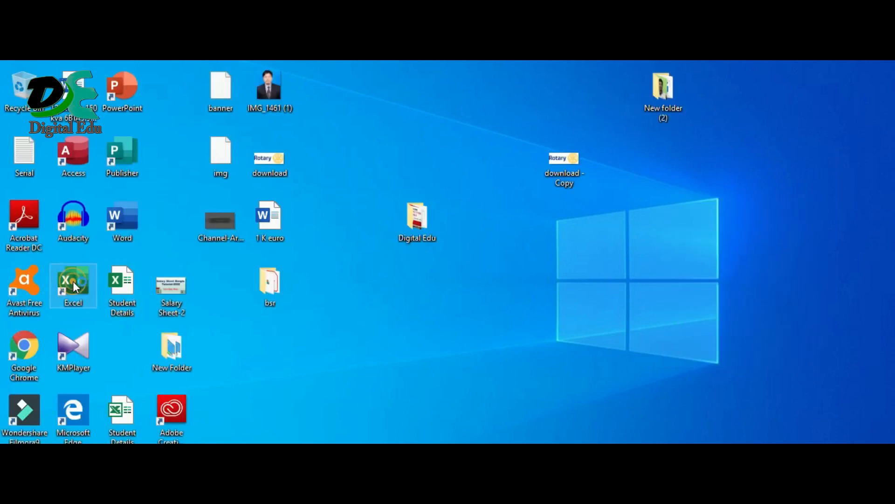
Step: Open Excel and create a blank workbook
double_click(73, 281)
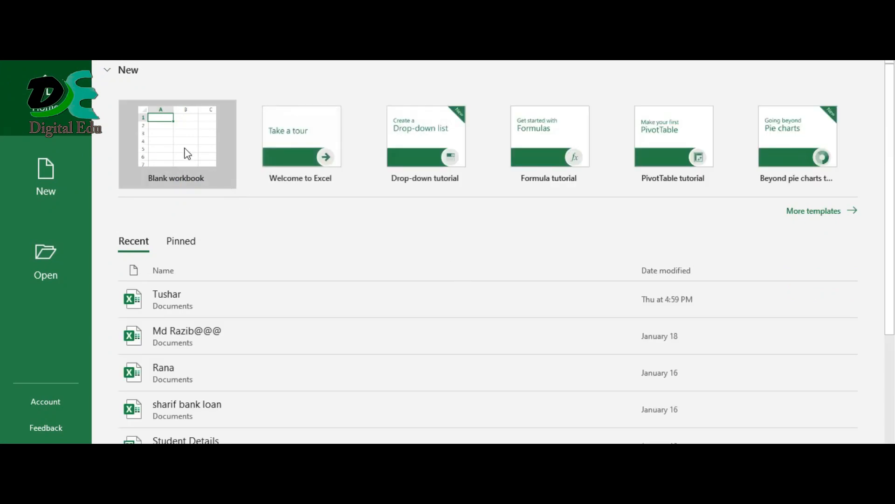
left_click(187, 153)
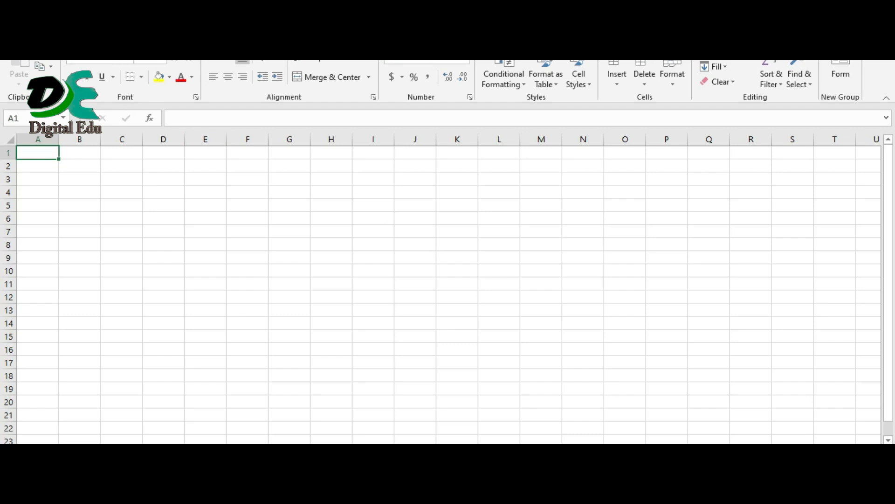
Step: Insert a light blue WordArt title reading "Bank Loan Sheet" and move it up to about rows 3 to 7
left_click(79, 34)
left_click(704, 62)
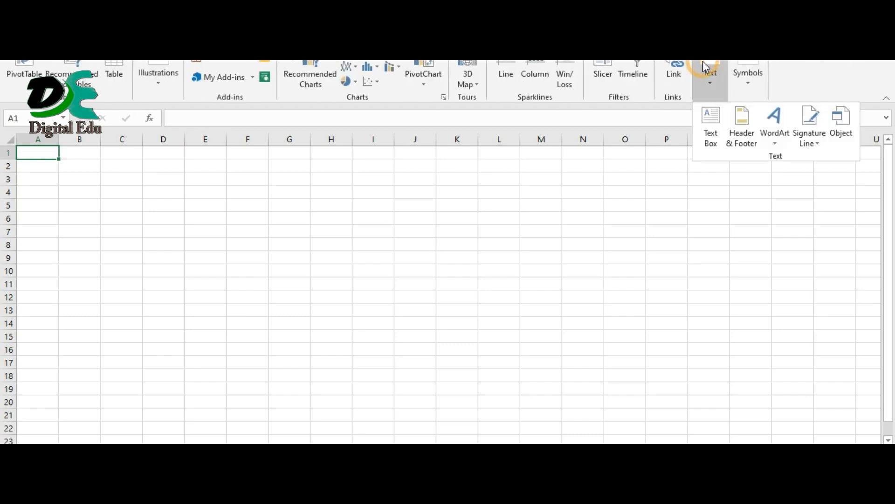
left_click(774, 122)
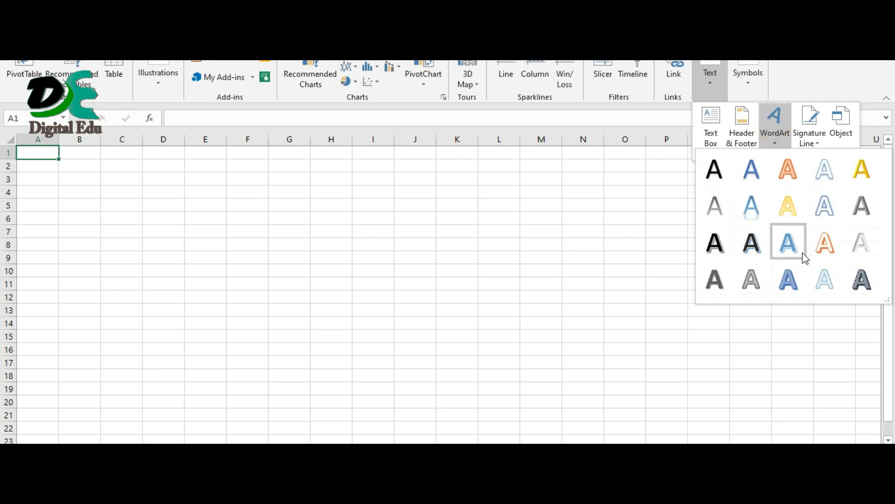
left_click(798, 252)
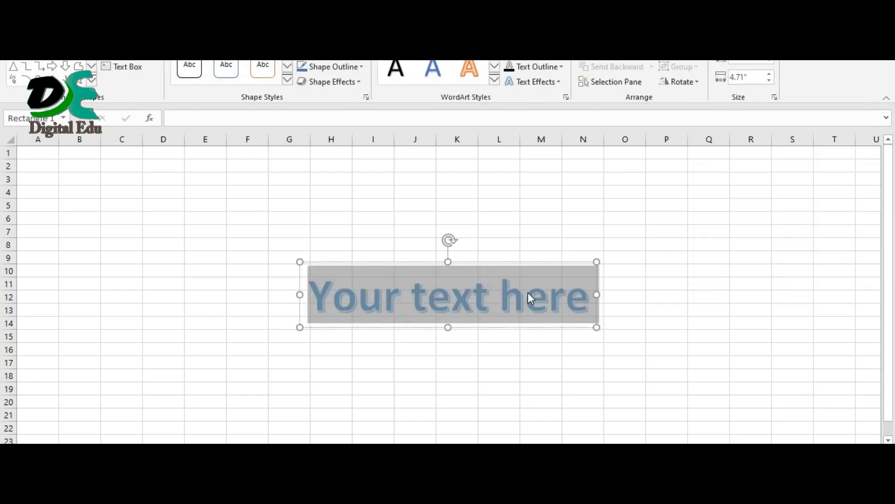
type("B")
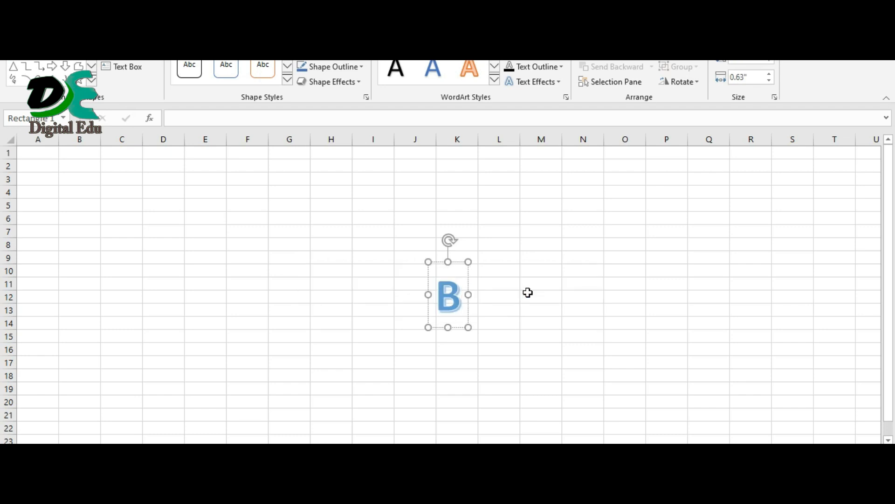
type("an")
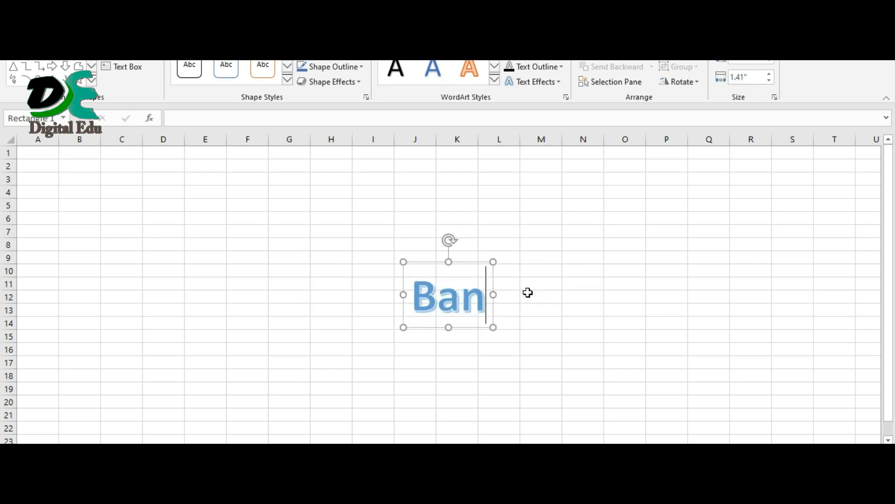
type("k Loa")
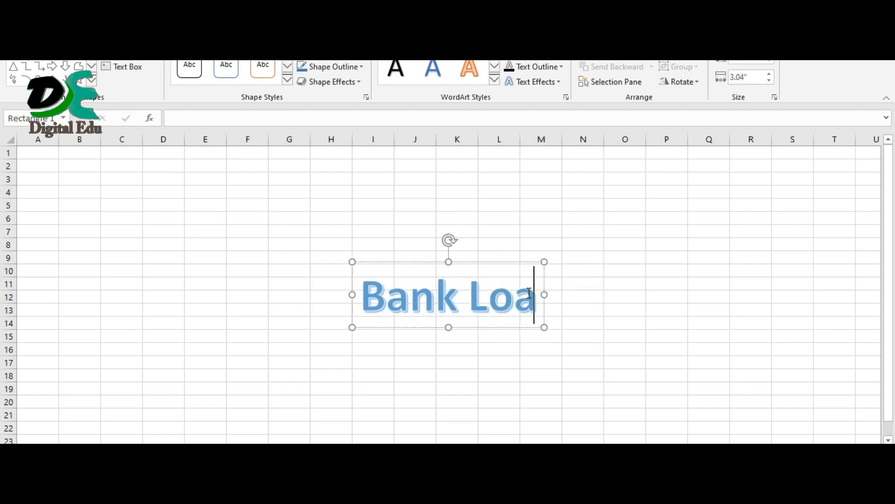
type("n Sh")
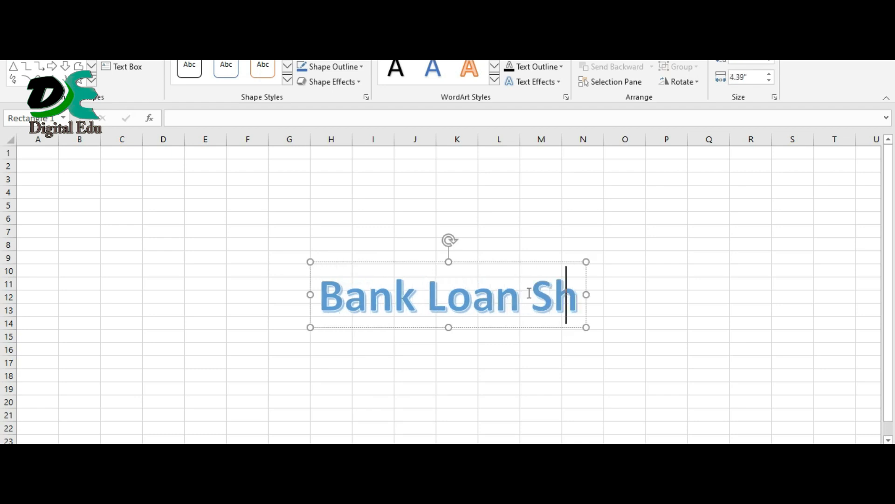
type("eet")
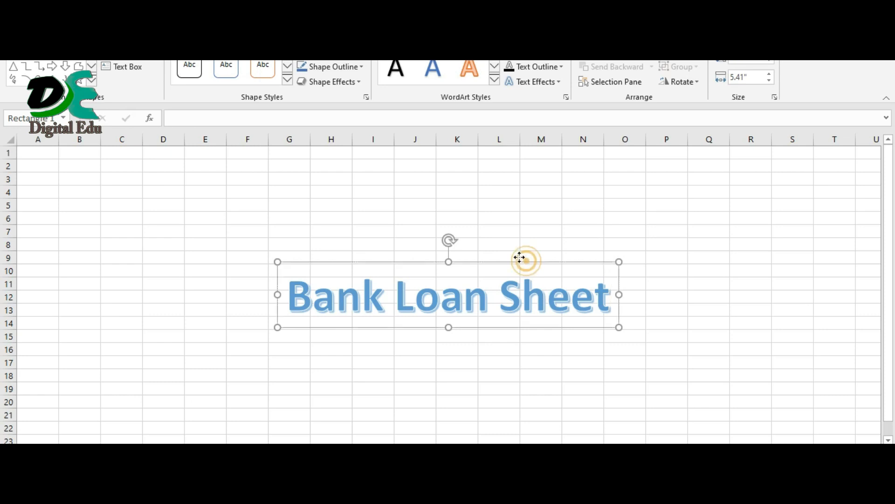
left_click_drag(524, 258, 505, 174)
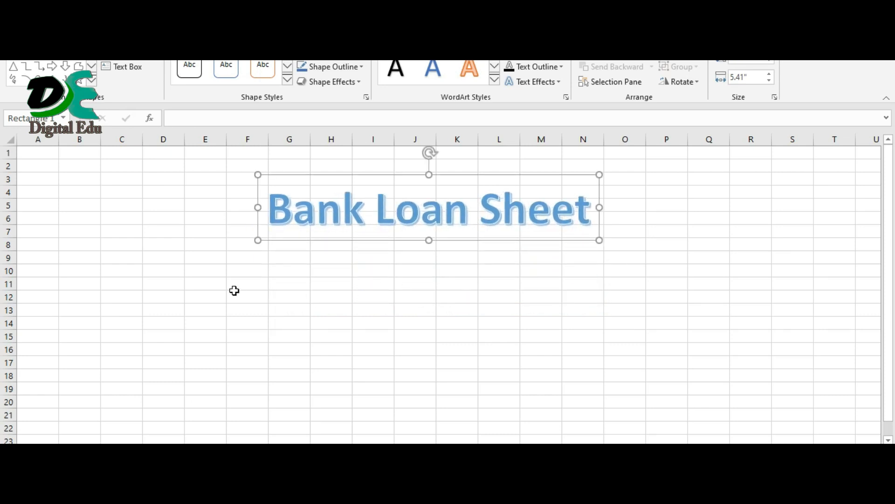
Step: Enter the headers "Serial No", "Name" and "Account No" in cells E10 to G10
left_click(213, 271)
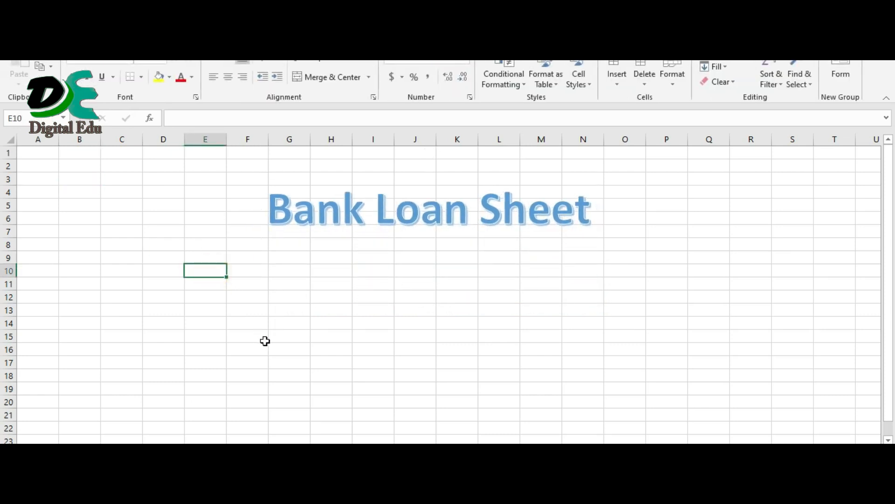
type("Seria")
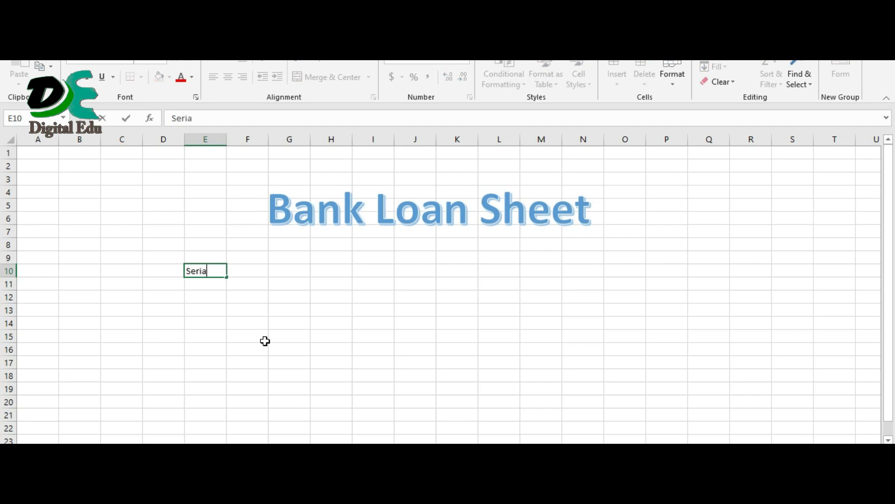
type("l No")
key("Tab")
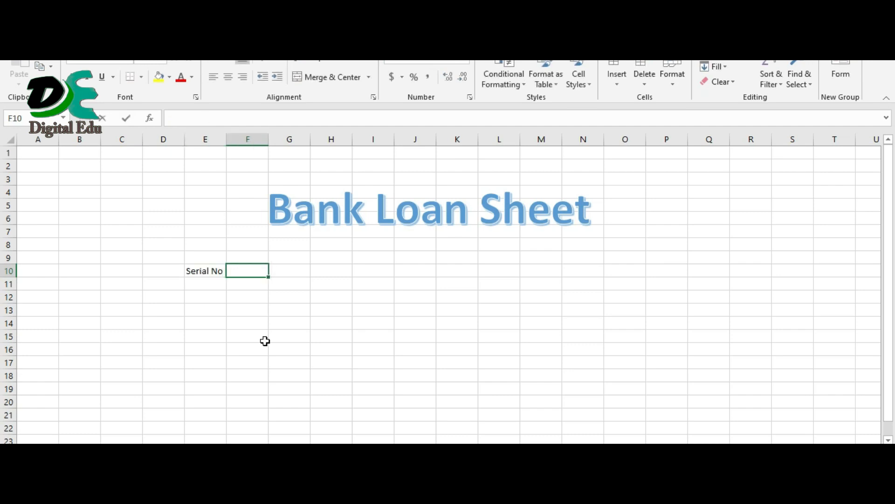
type("Name")
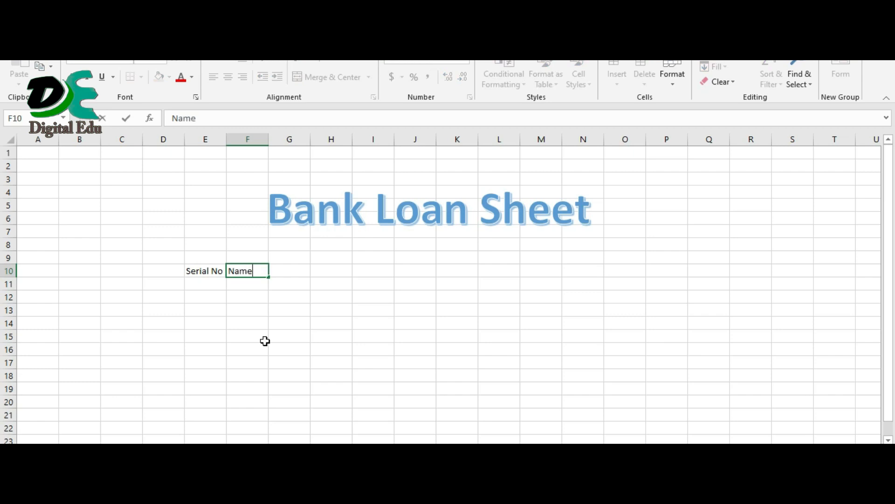
key("Tab")
type("Ac")
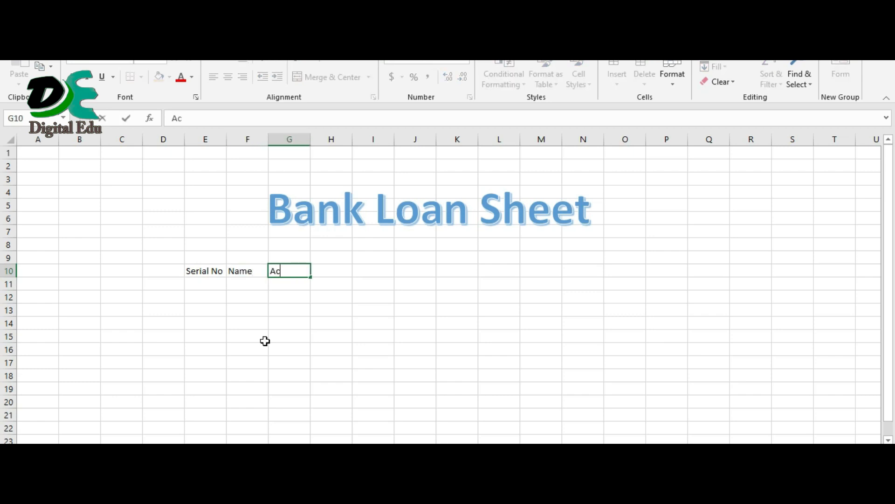
type("count No")
key("Tab")
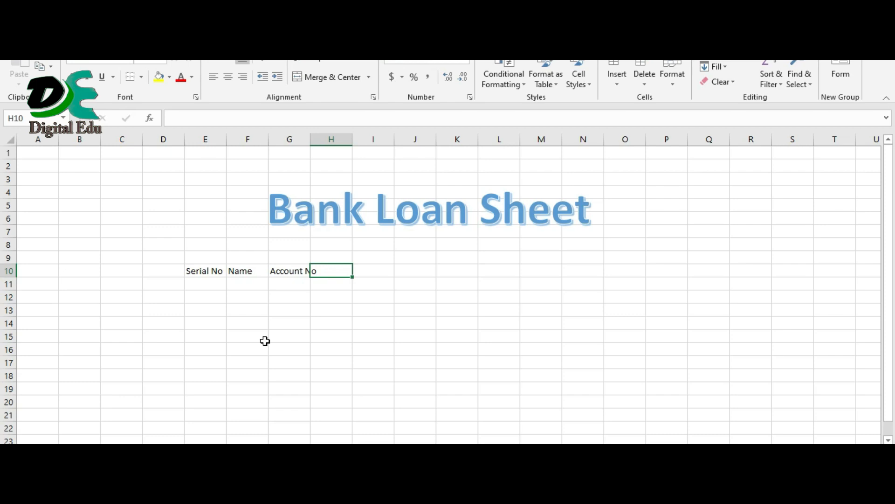
Step: Continue the header row with "Total Loan", "Periods/Years", "Interest Rate" and "Monthly Installment" in cells H10 to K10
type("To")
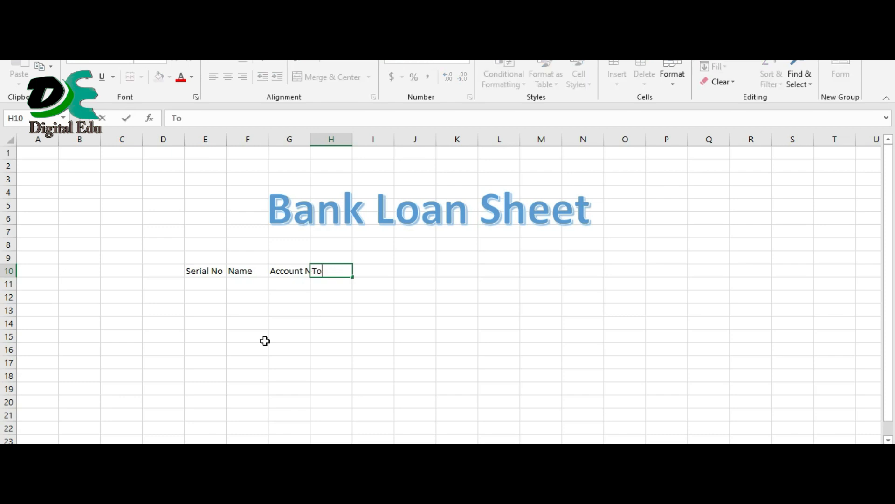
type("tal Loan")
key("Tab")
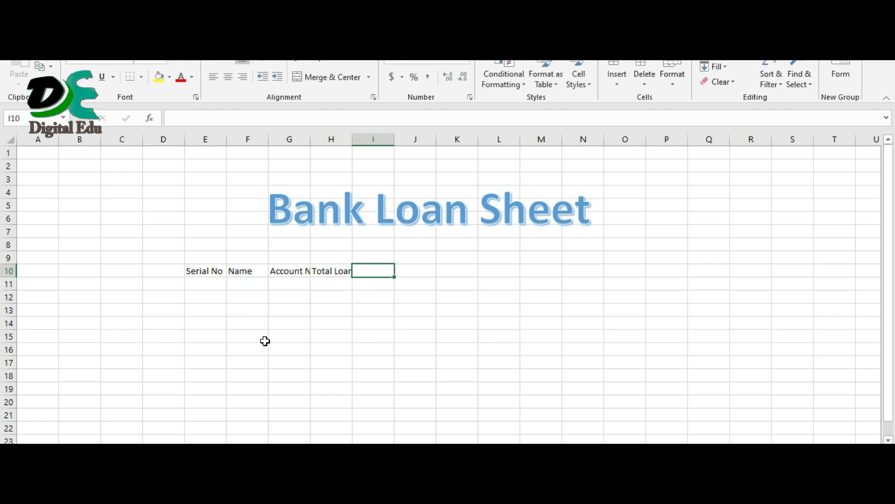
type("Perio")
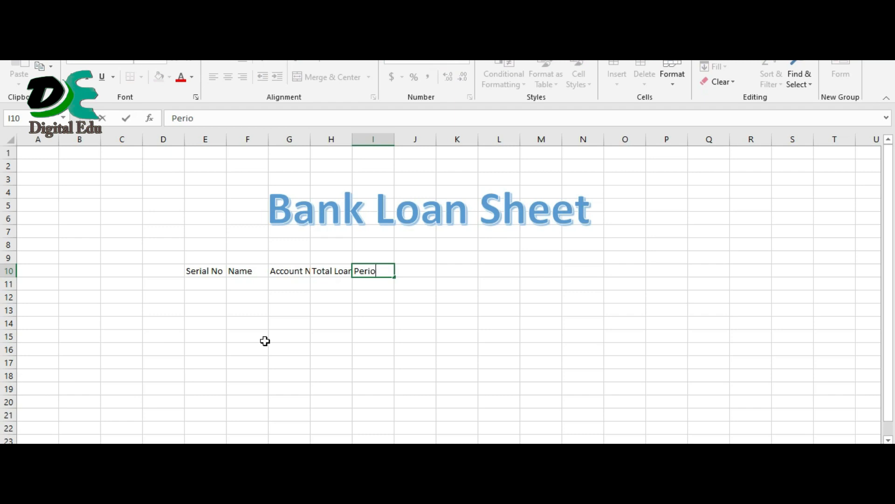
type("ds/Years")
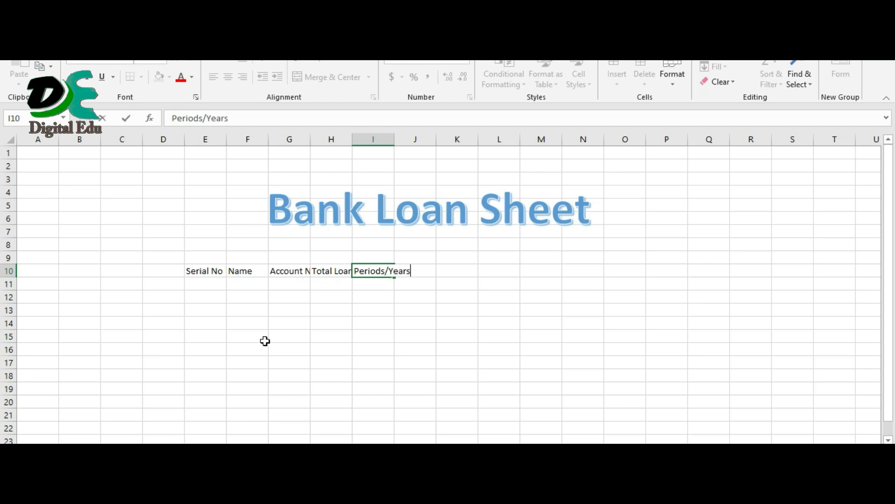
key("Tab")
type("I")
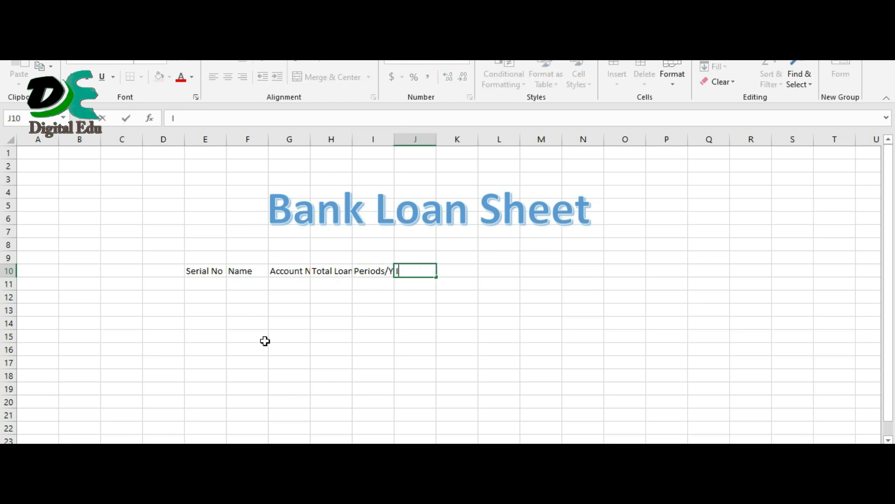
type("nterest Rate")
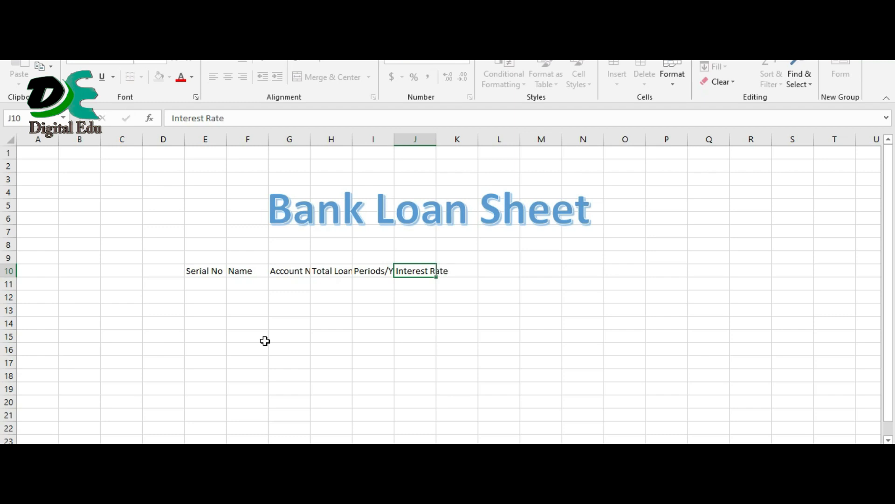
key("Tab")
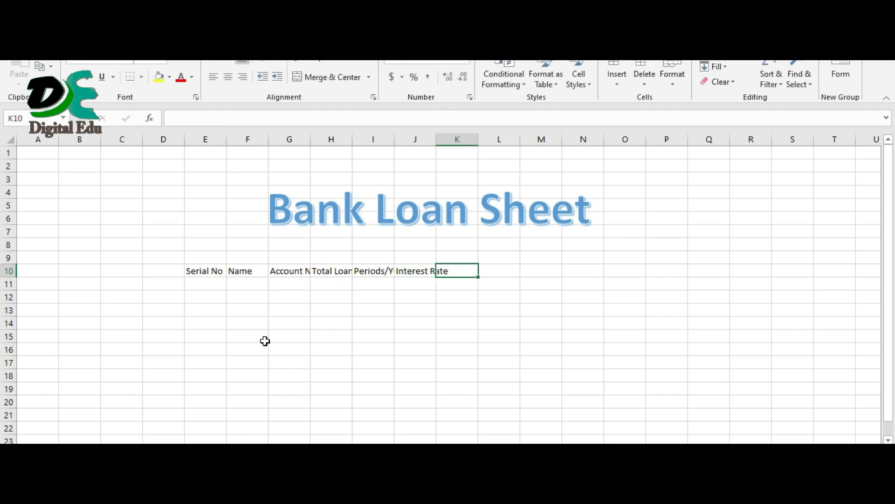
type("Mo")
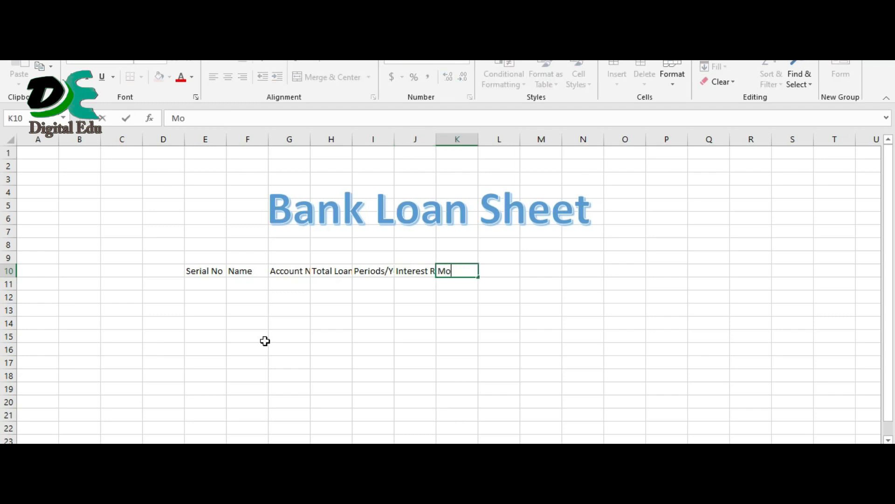
type("nthly Install")
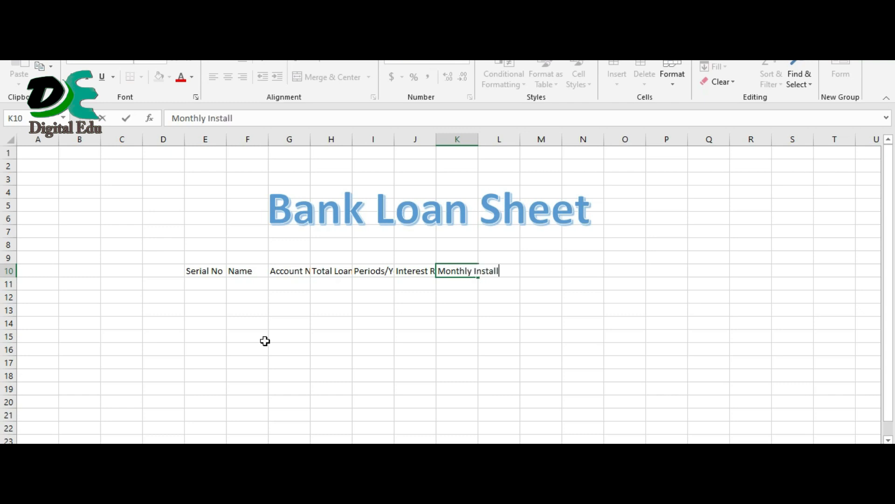
type("ment")
Step: AutoFit the widths of columns G to K to their header text
left_click(311, 137)
double_click(310, 139)
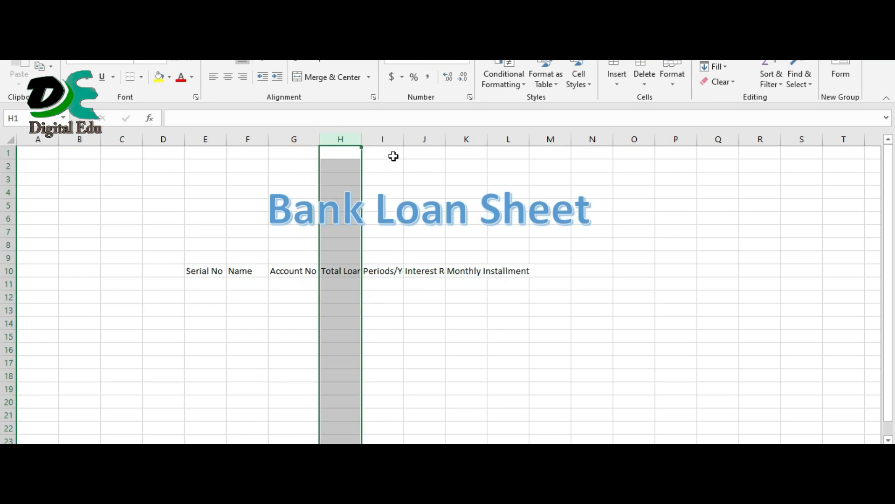
double_click(362, 140)
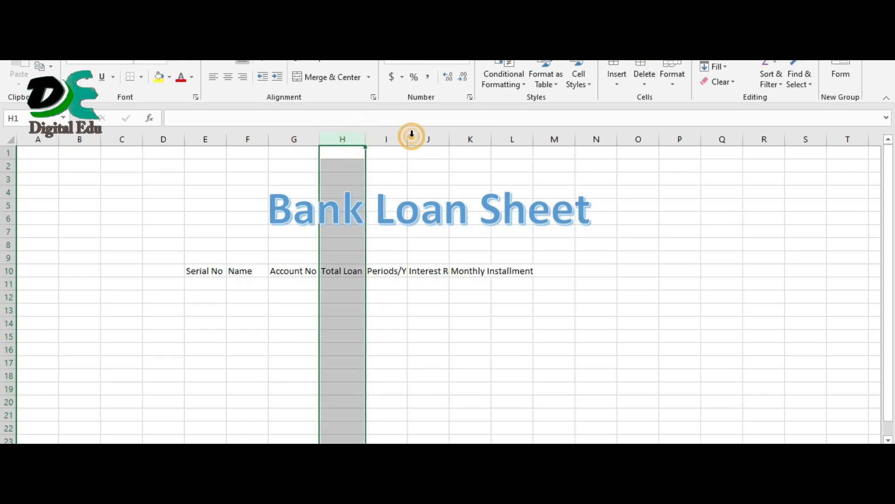
double_click(408, 138)
double_click(427, 139)
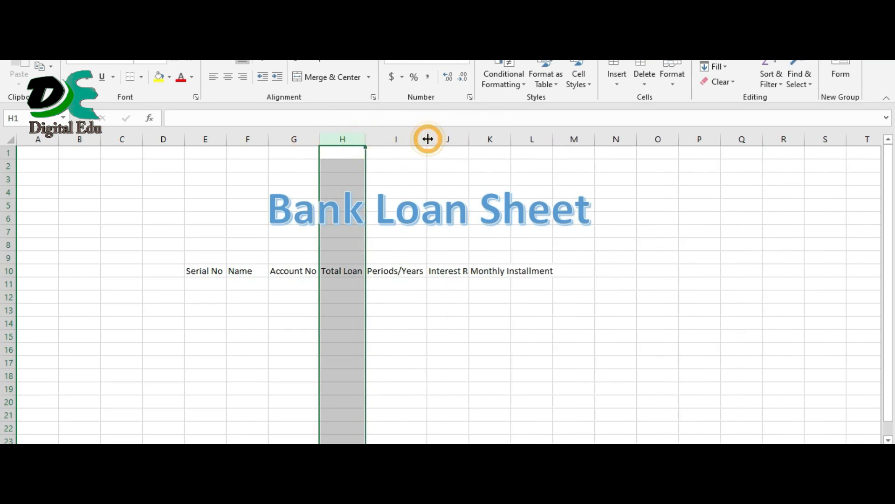
double_click(469, 137)
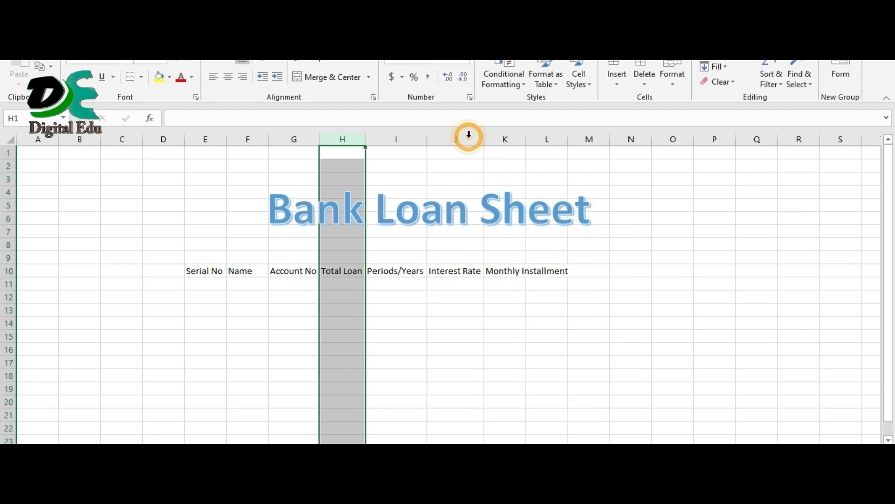
double_click(527, 137)
left_click(632, 282)
Step: Move the "Bank Loan Sheet" title so it sits centred just above the header row
left_click(527, 209)
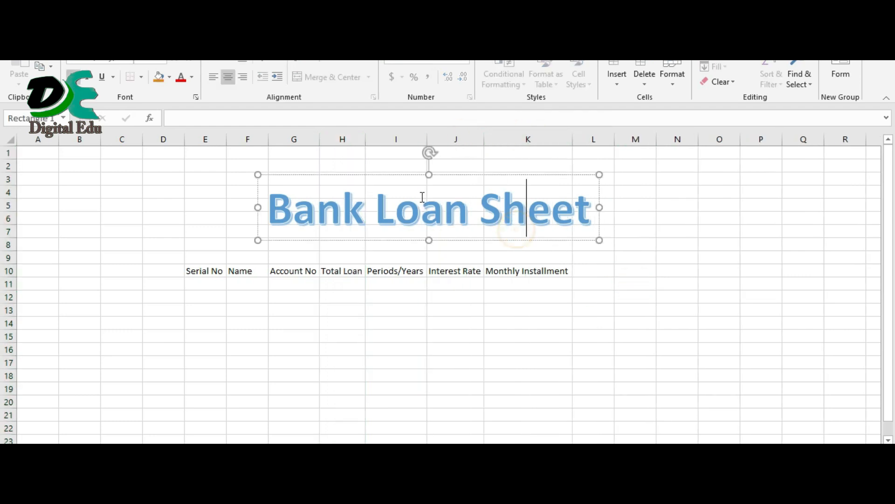
left_click_drag(410, 172, 354, 191)
Step: Number the loan records 1 to 5 under "Serial No" in cells E11 to E15 with a filled series
left_click(204, 283)
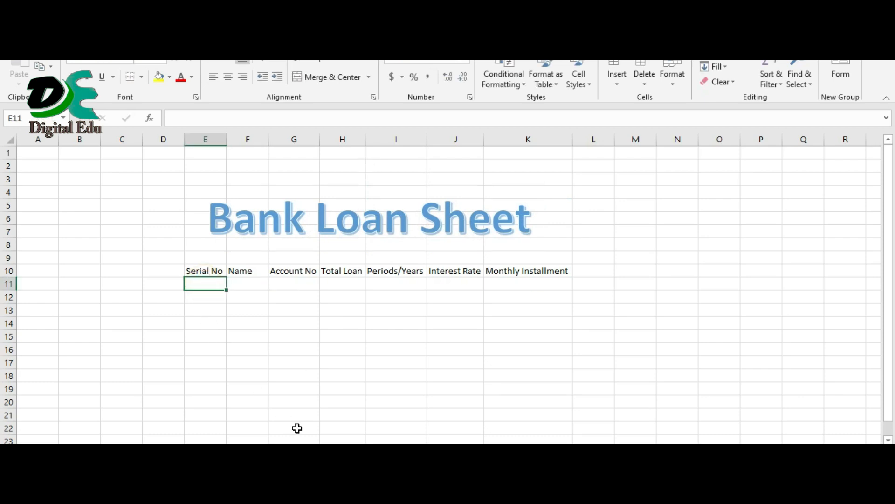
type("1")
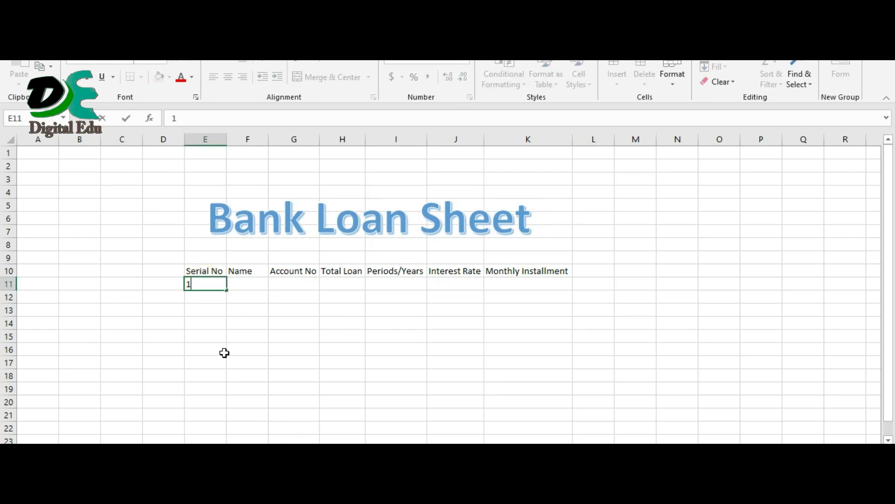
left_click_drag(226, 290, 229, 337)
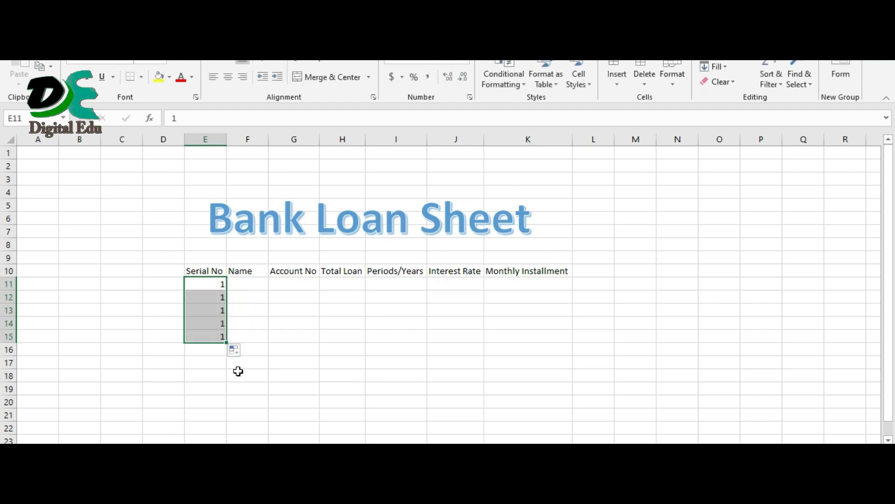
left_click(240, 356)
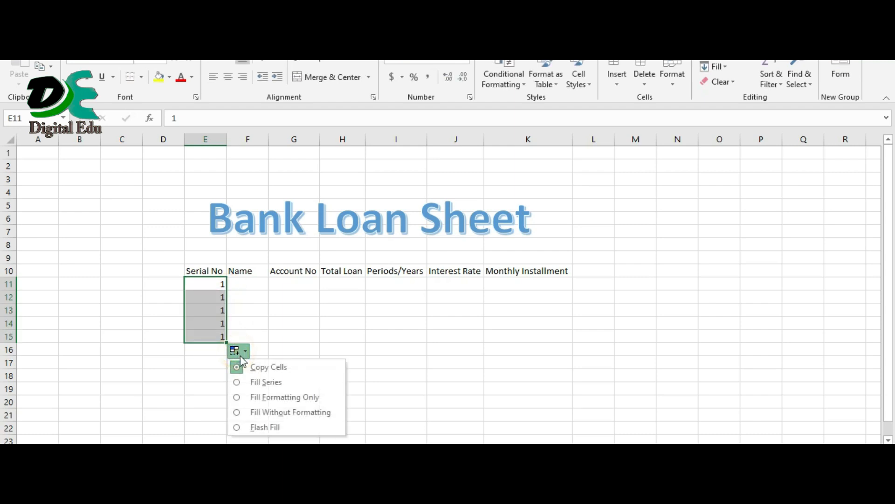
left_click(257, 379)
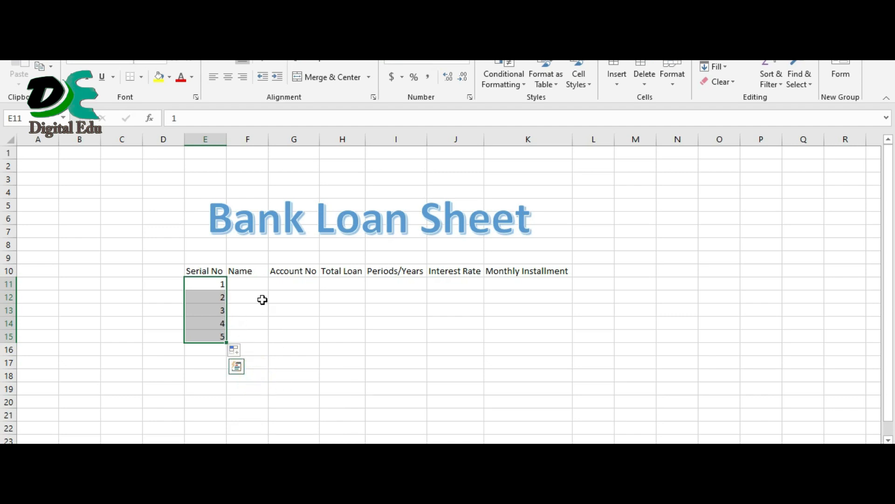
Step: Enter the first borrower's name, preceded by "Mr.", in cell F11
left_click(254, 283)
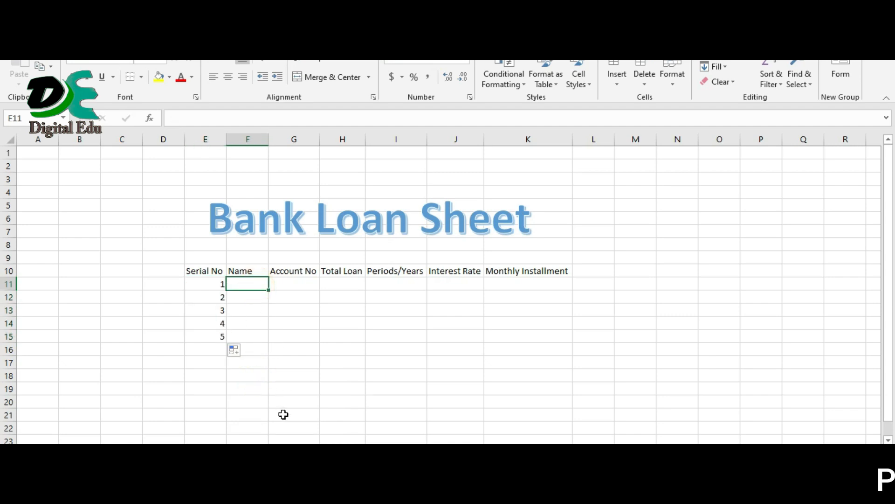
type("F")
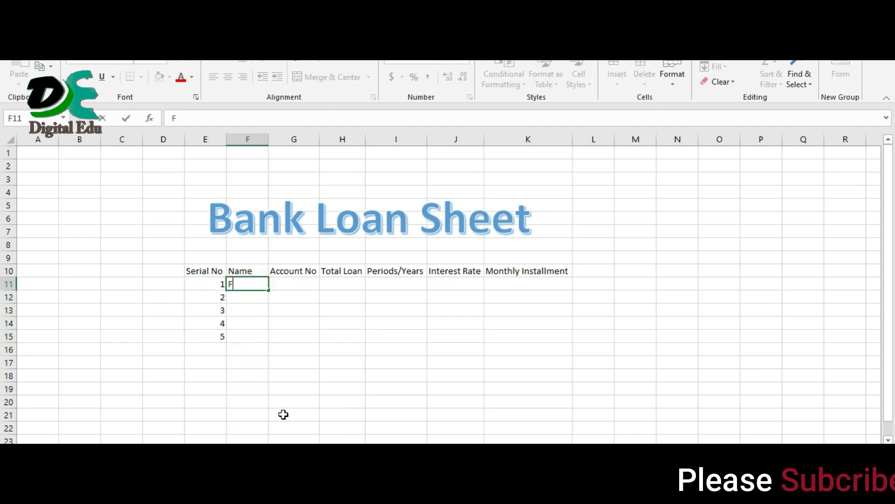
key("BackSpace")
type("Mr")
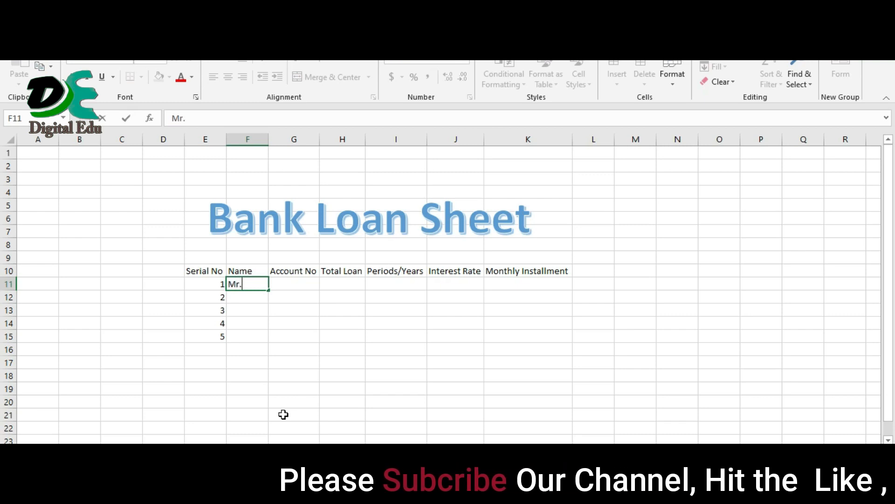
type(". fORID")
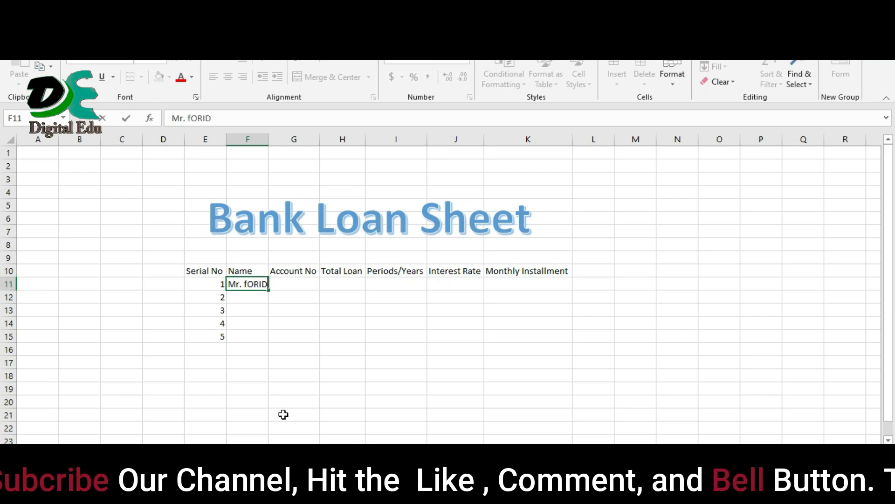
key("BackSpace")
key("BackSpace")
key("BackSpace")
key("BackSpace")
key("BackSpace")
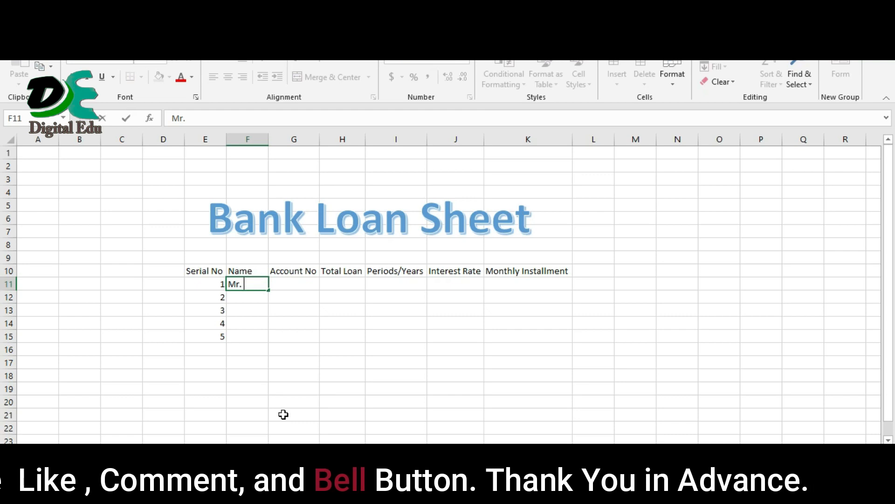
type("Forid")
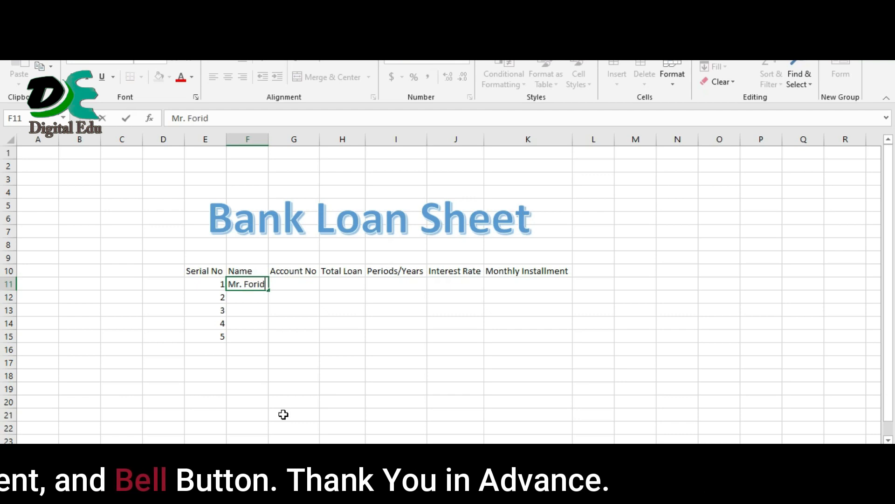
Step: Enter the first borrower's account number in cell G11
left_click(292, 284)
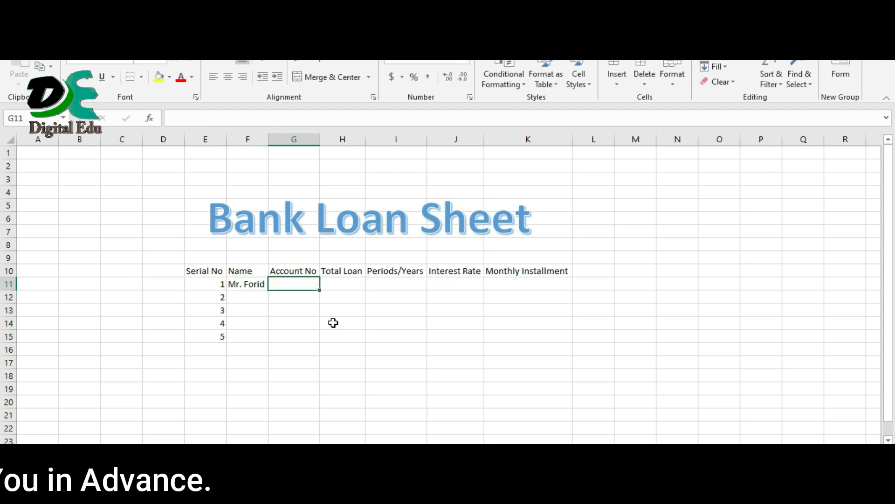
type("221214")
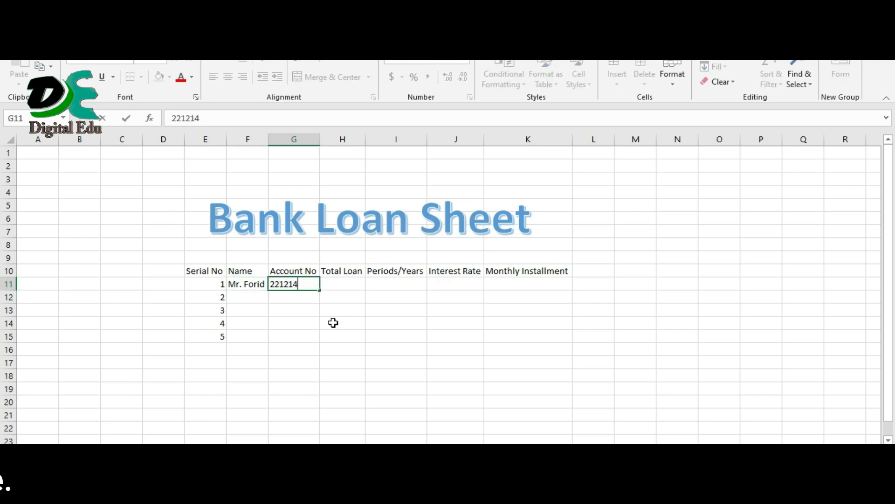
type("3")
key("Tab")
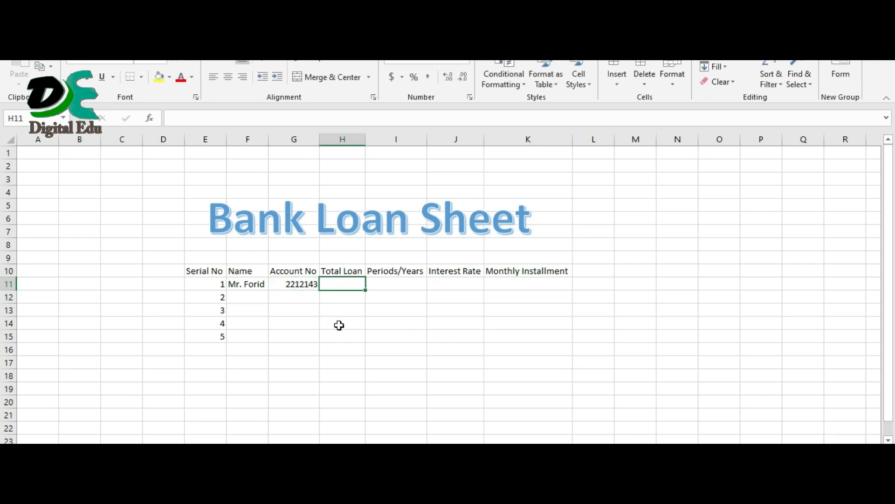
Step: Complete the first borrower's loan terms in H11 to J11: total loan 700000, period 4 years, interest rate 12%
type("7000")
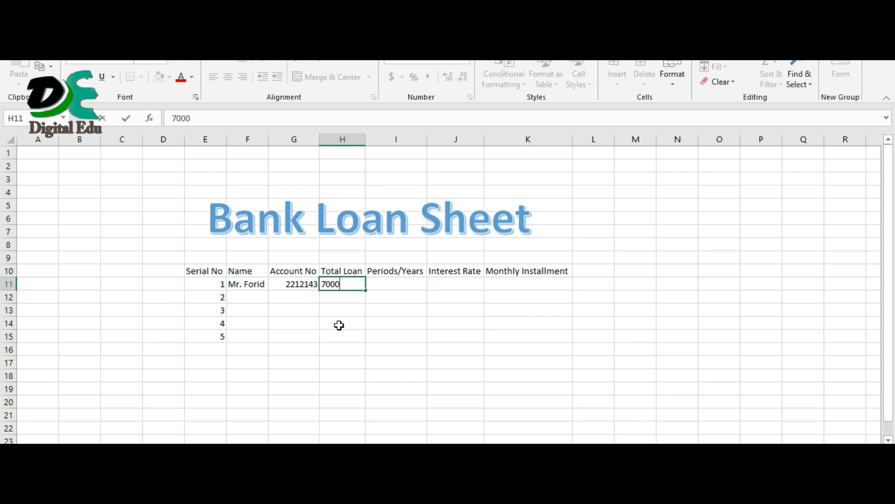
type("00")
left_click(394, 286)
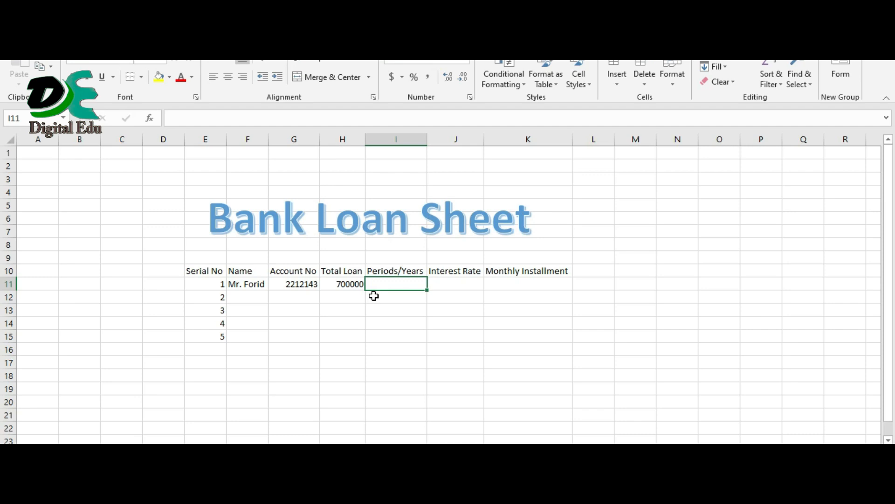
type("4")
key("Tab")
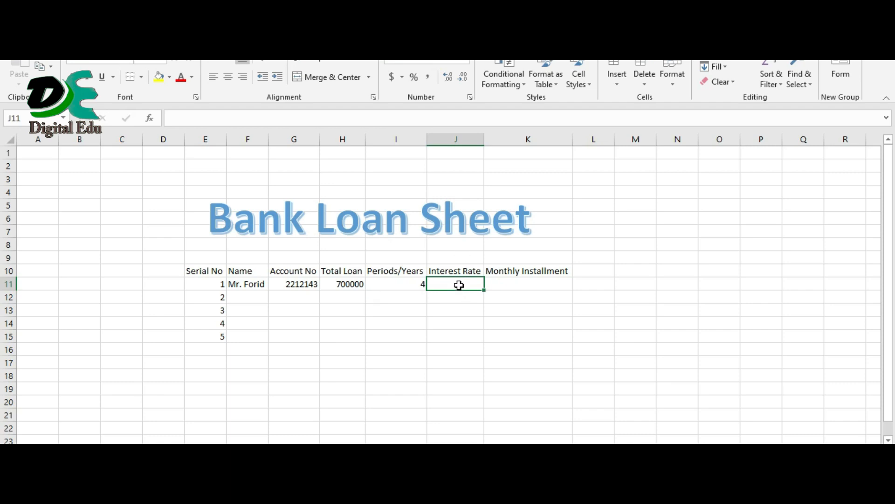
type("12")
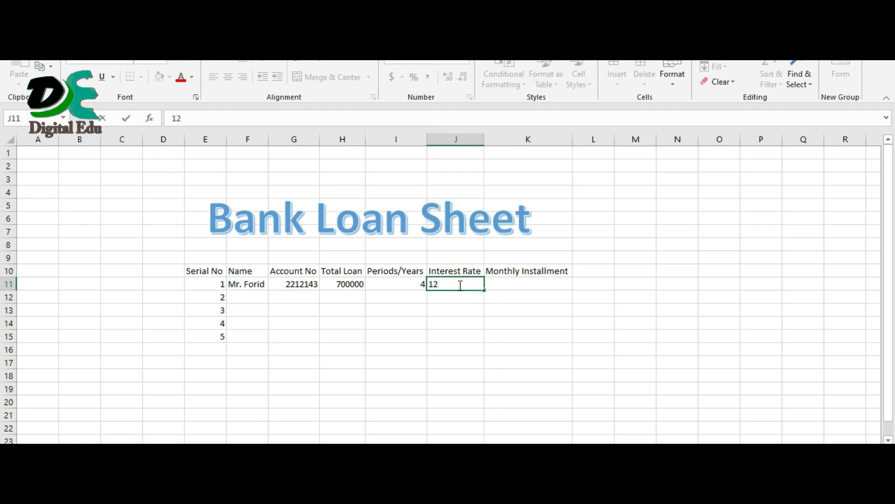
type("%")
key("Tab")
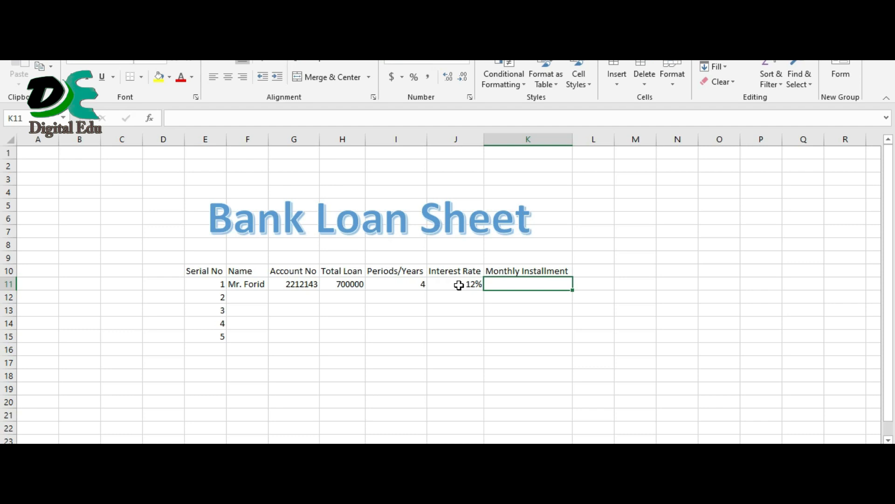
Step: Start a PMT formula in K11 under "Monthly Installment" with J11/12 as the rate argument
type("=")
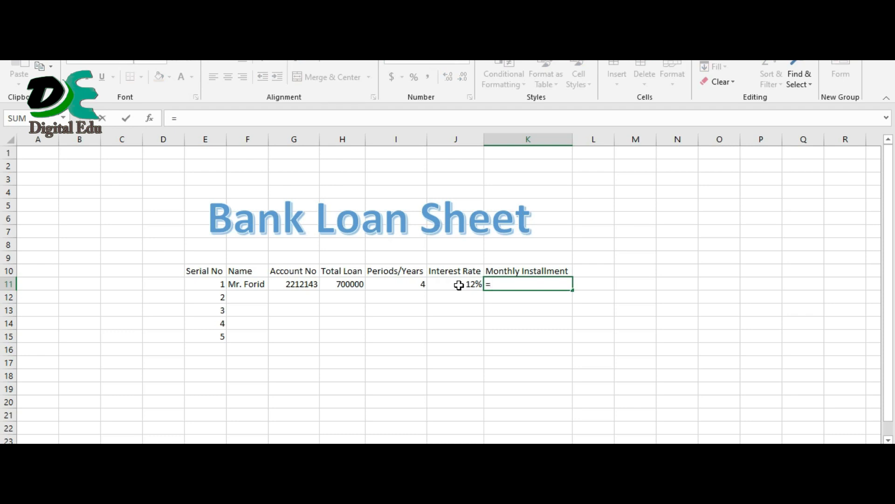
type("pmt")
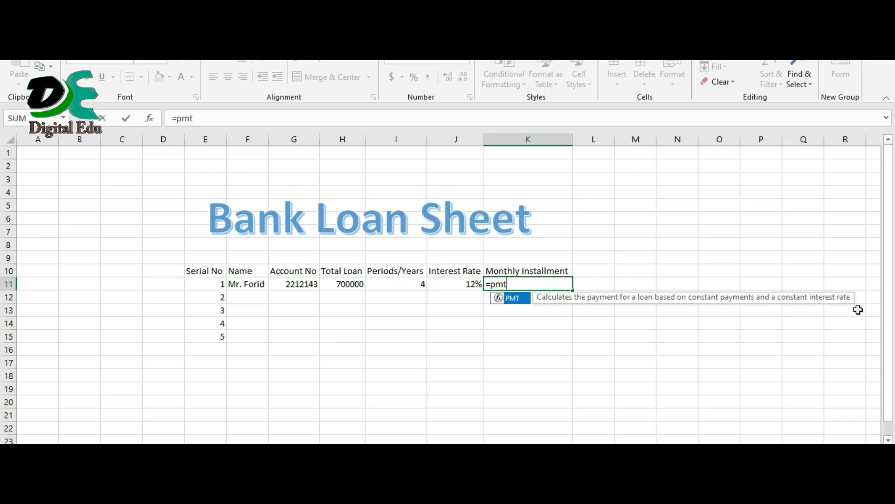
double_click(520, 303)
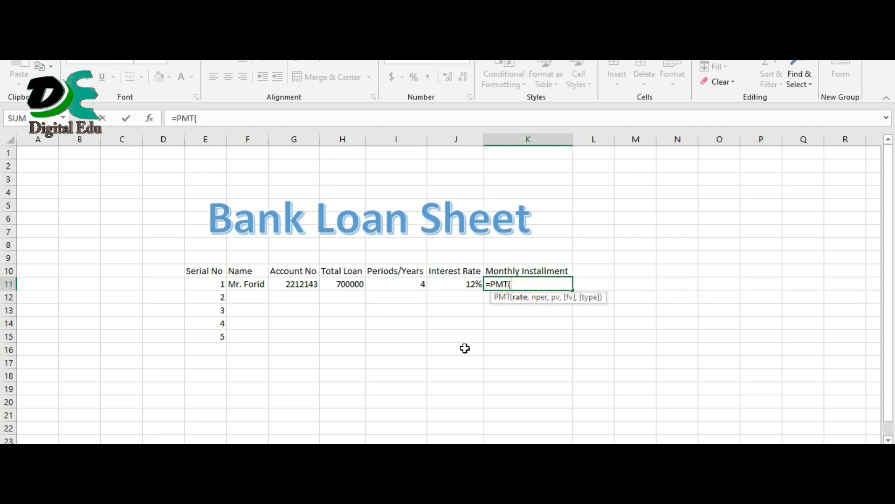
left_click(457, 283)
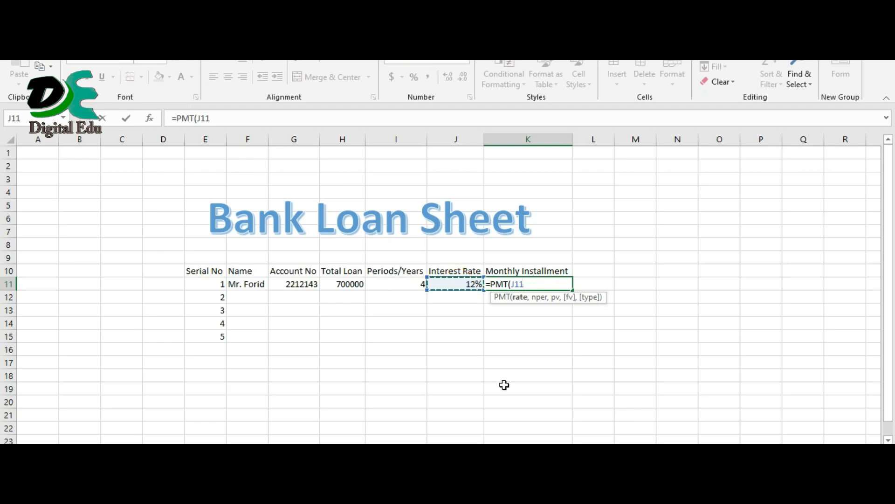
type("/12")
type(",")
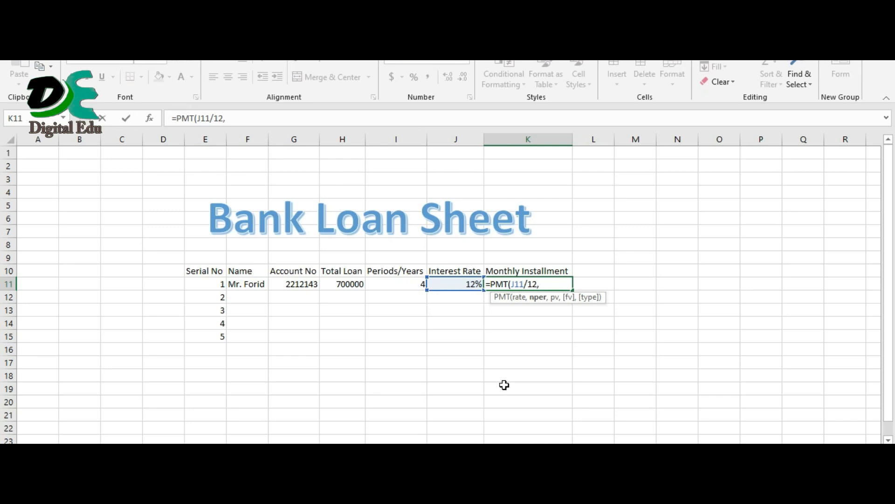
Step: Complete the PMT formula in K11 with I11*12 as the number of periods and H11 as the present value
left_click(402, 284)
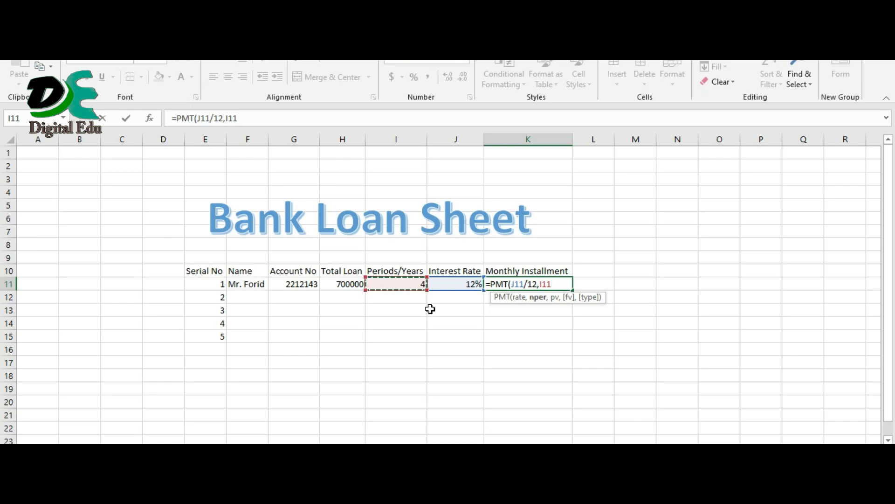
left_click(405, 283)
type("*12")
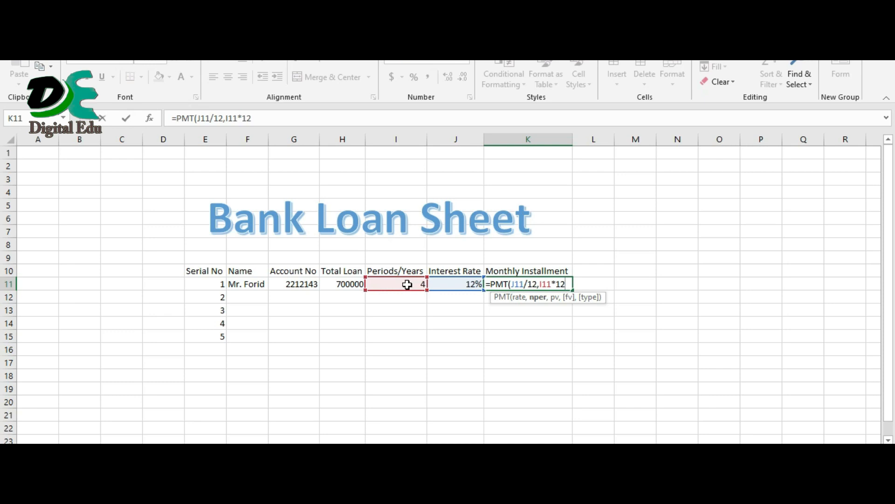
type(",")
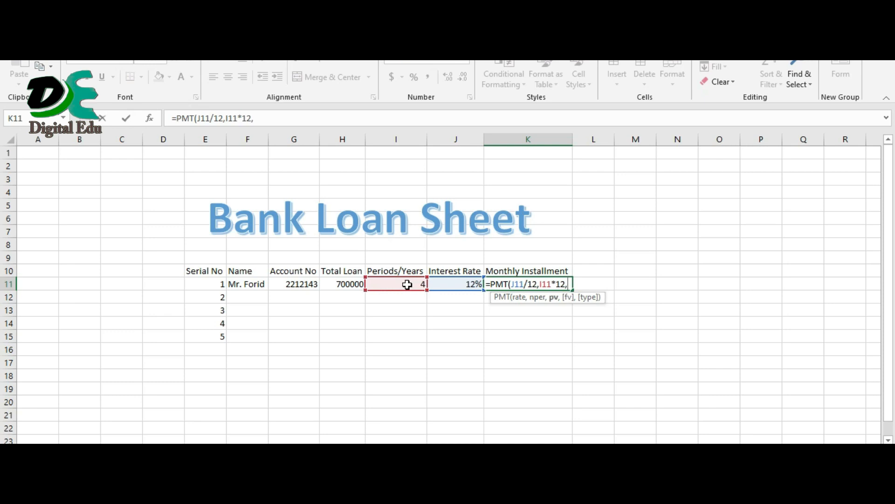
left_click(347, 284)
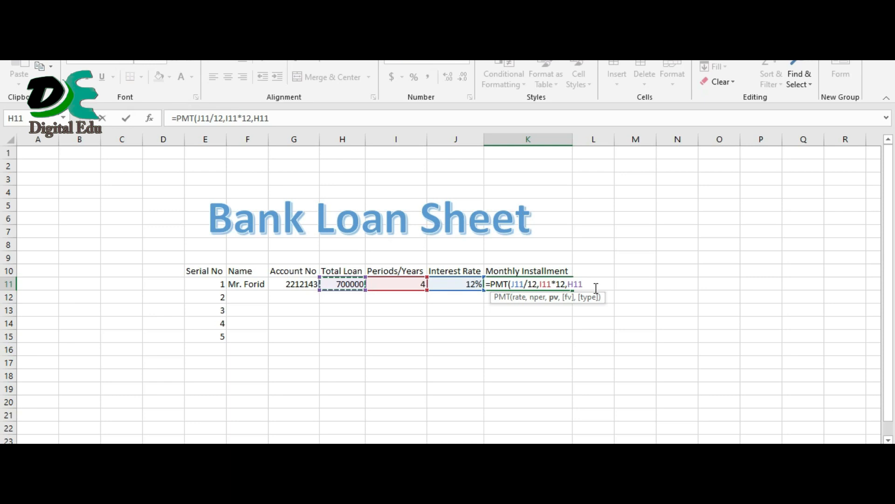
type(")")
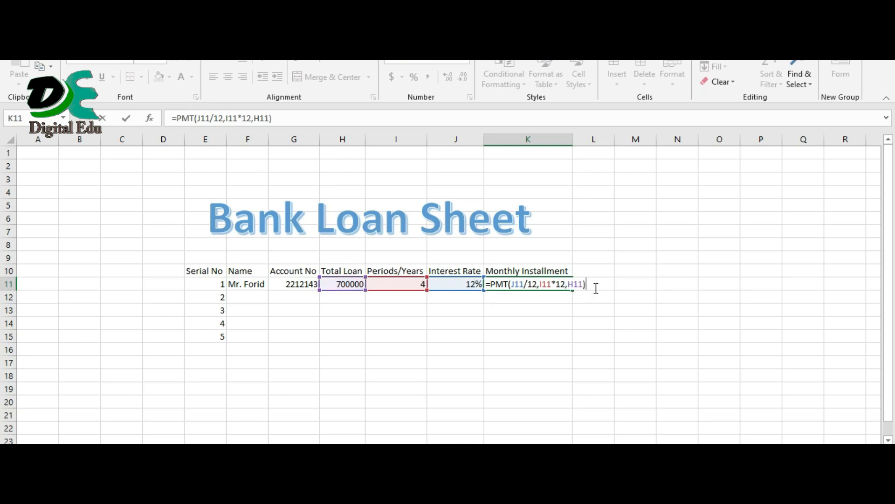
key("Return")
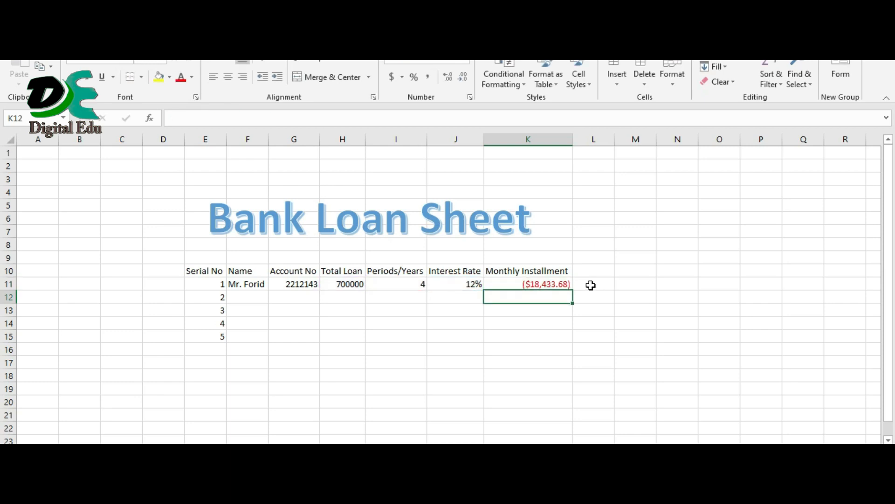
Step: Open the cell formatting for the monthly installment in K11 and choose the Currency number category
left_click(536, 283)
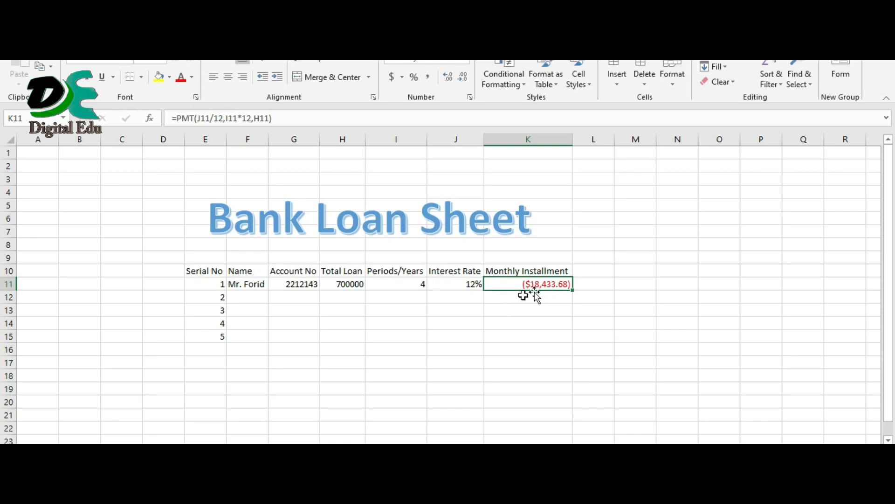
left_click(567, 324)
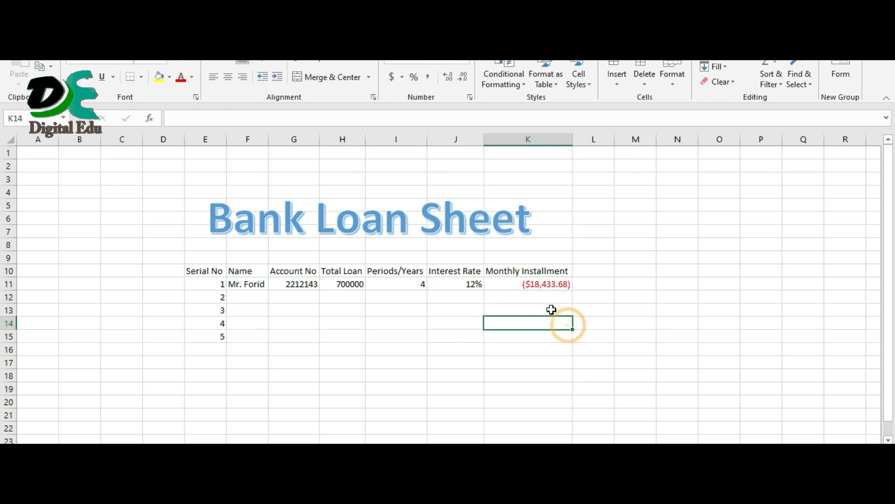
left_click(543, 284)
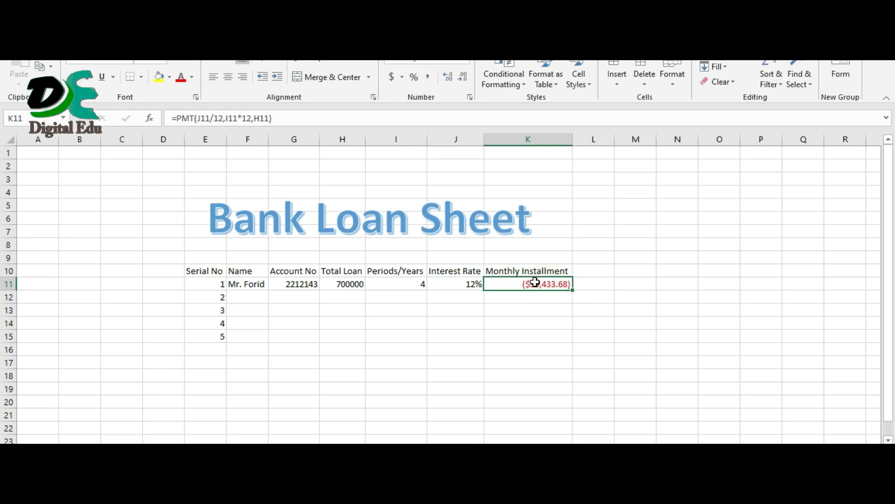
right_click(535, 282)
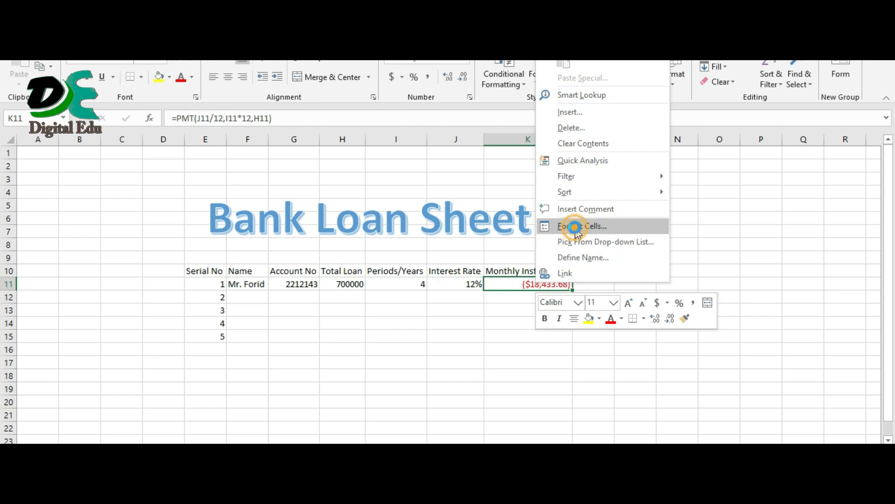
left_click(575, 227)
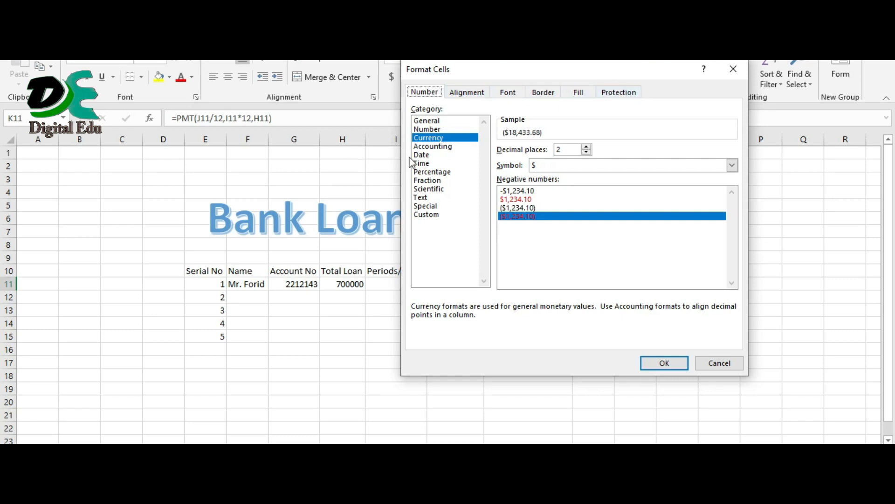
left_click(426, 121)
left_click(428, 130)
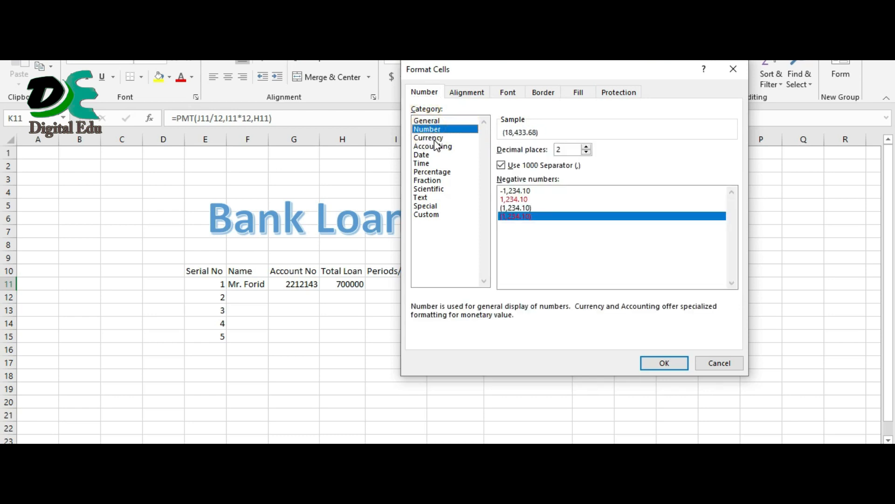
left_click(433, 138)
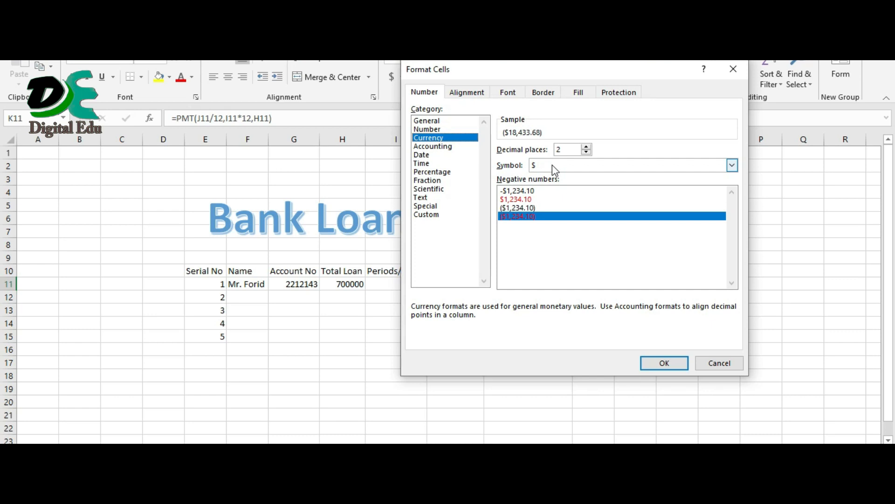
Step: Set the currency symbol for K11 to BDT
left_click(578, 166)
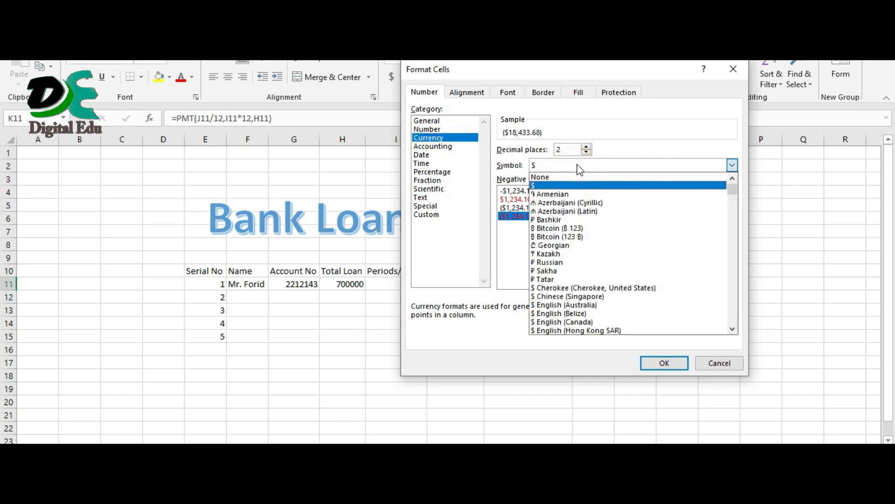
key("b")
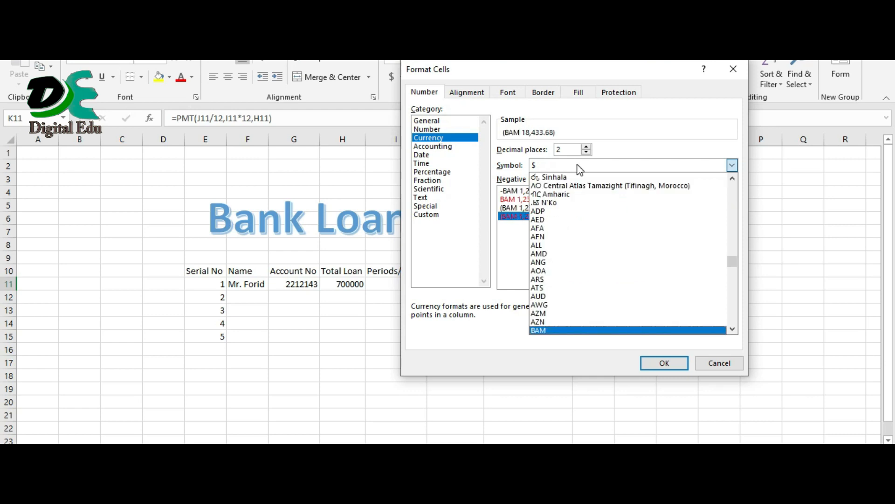
left_click(733, 329)
left_click(733, 329)
left_click(732, 329)
left_click(733, 328)
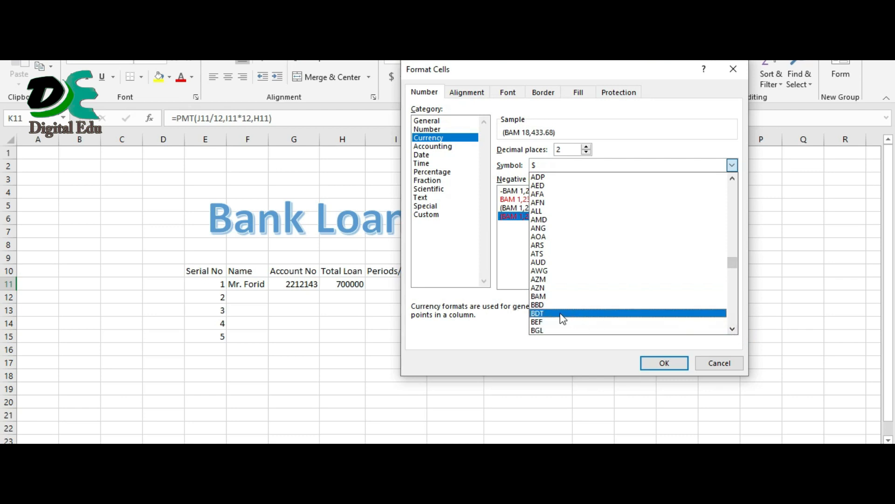
left_click(628, 316)
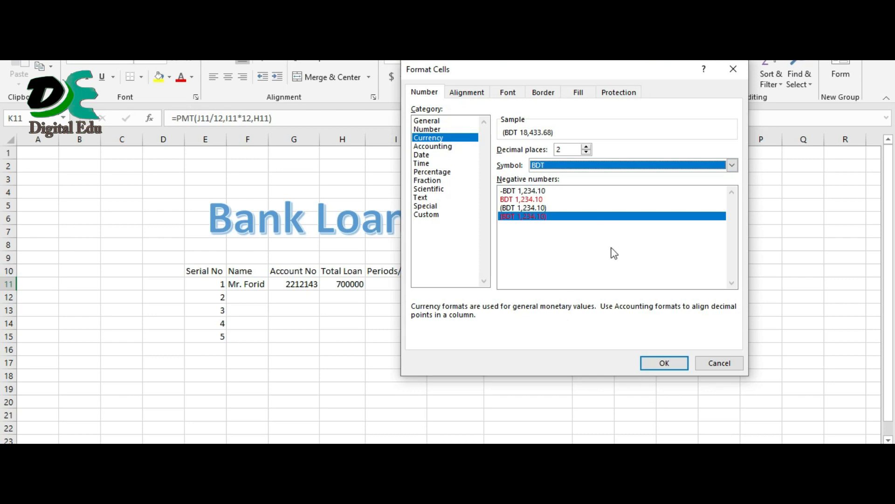
Step: Choose the black parenthesised (BDT 1,234.10) style for negative numbers and apply the currency format to K11
left_click(521, 199)
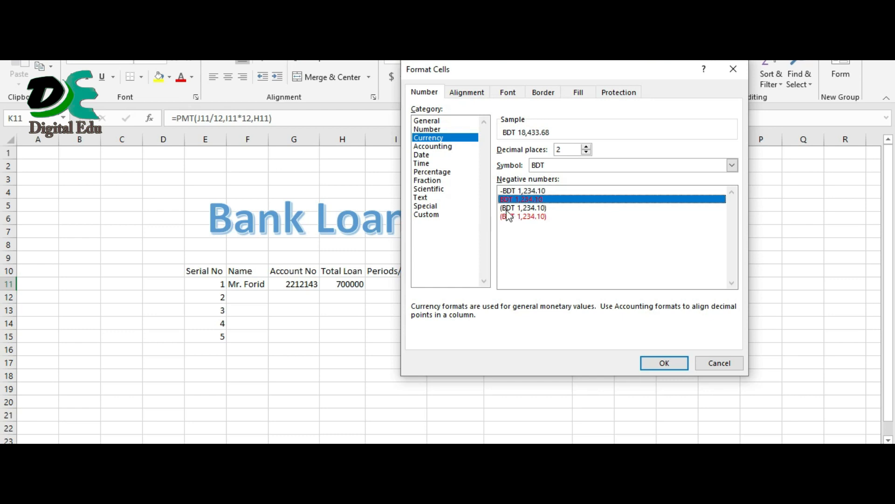
left_click(536, 209)
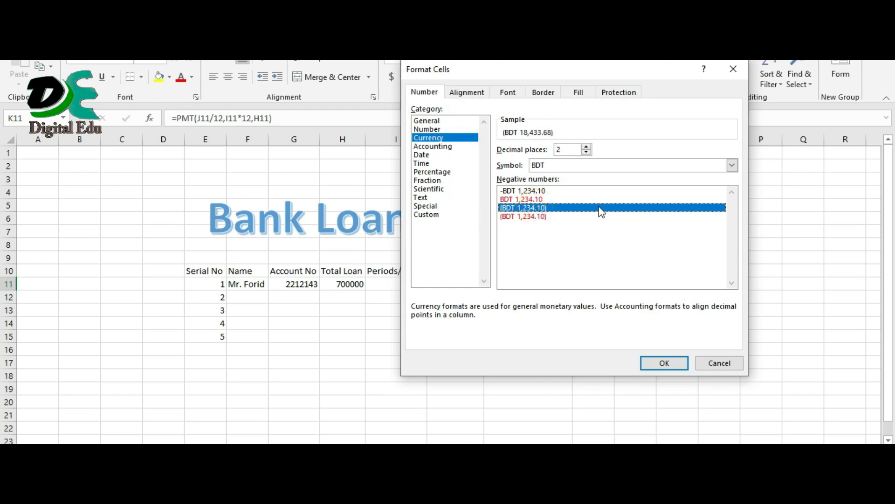
left_click(552, 218)
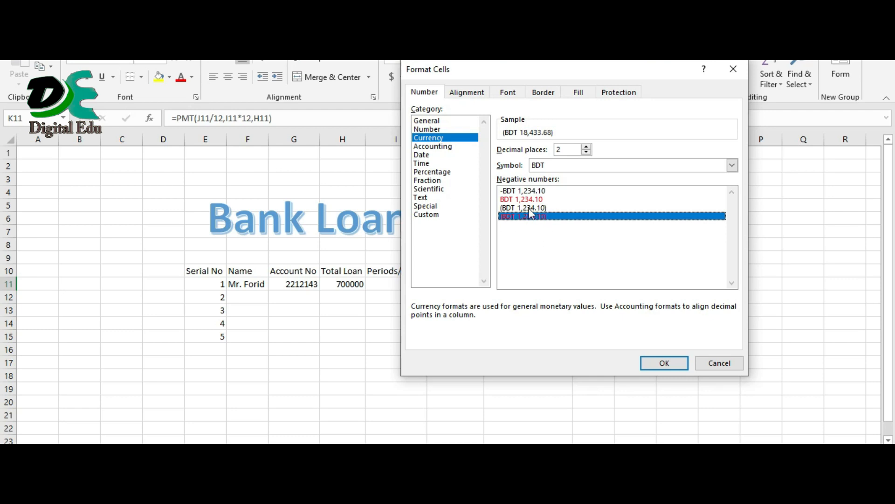
left_click(543, 208)
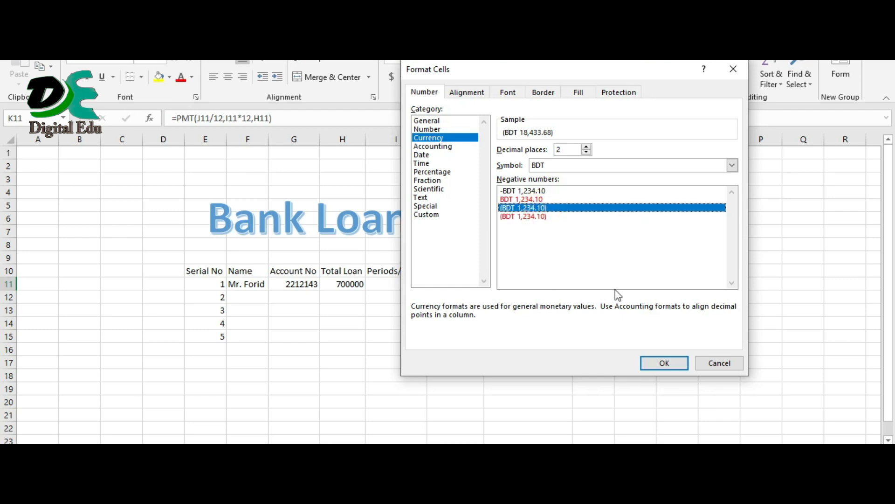
left_click(656, 366)
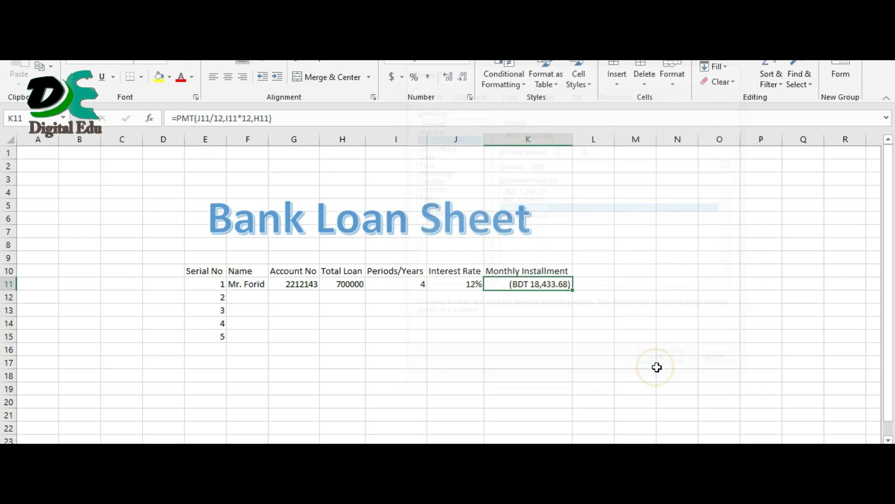
left_click(595, 349)
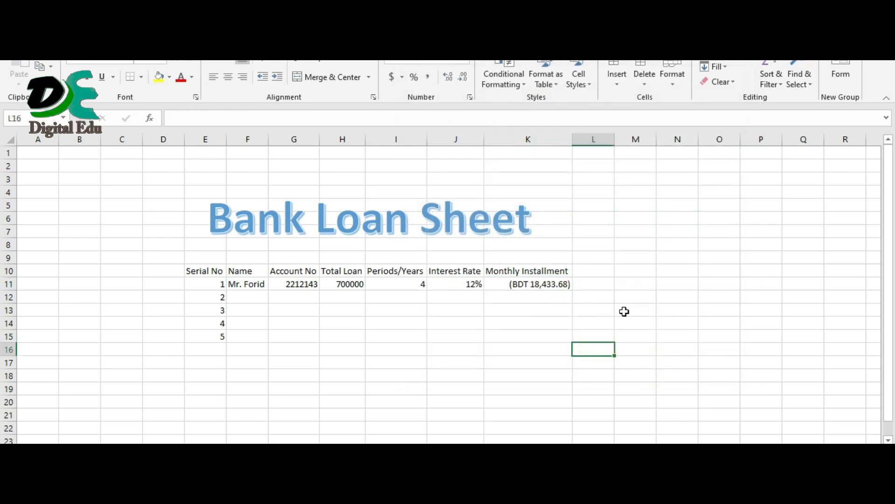
Step: Enter the second borrower's name in F12 and account number in G12
left_click(248, 297)
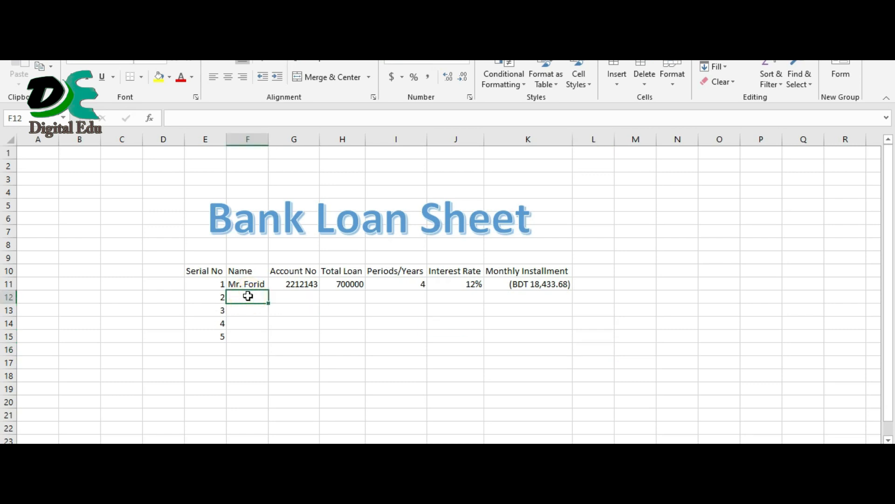
type("Sho")
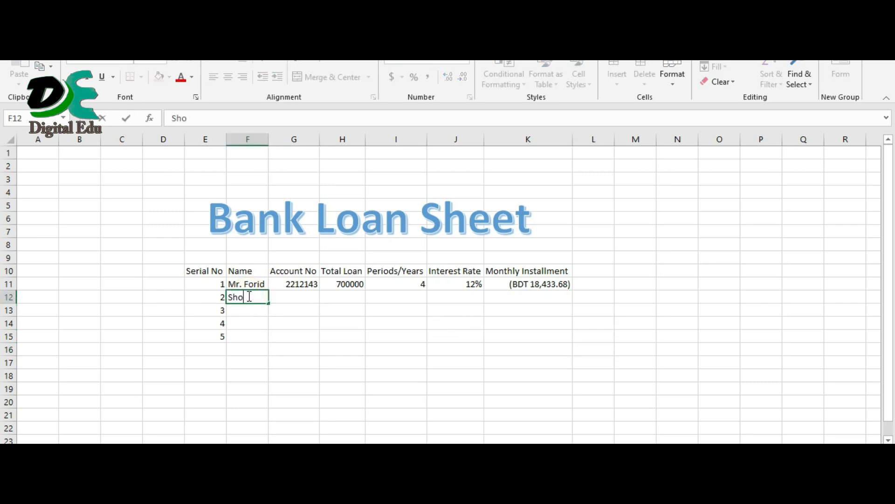
type("wkat")
key("Tab")
type("2223")
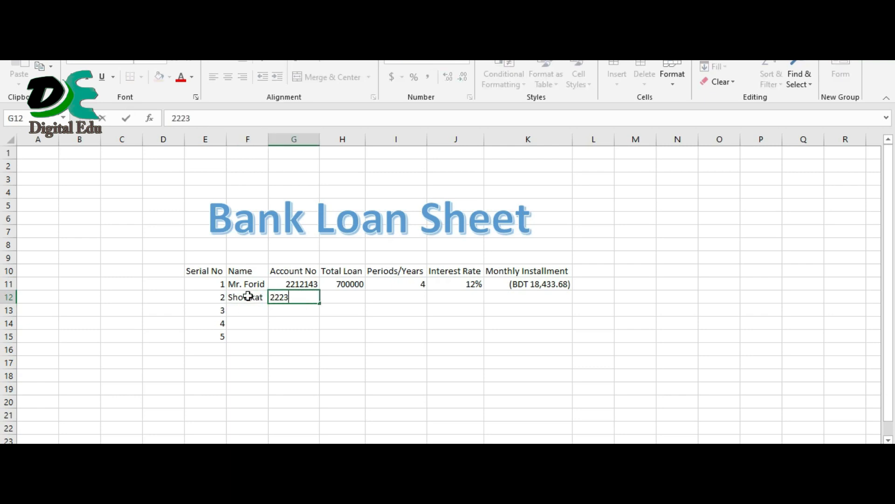
type("12255")
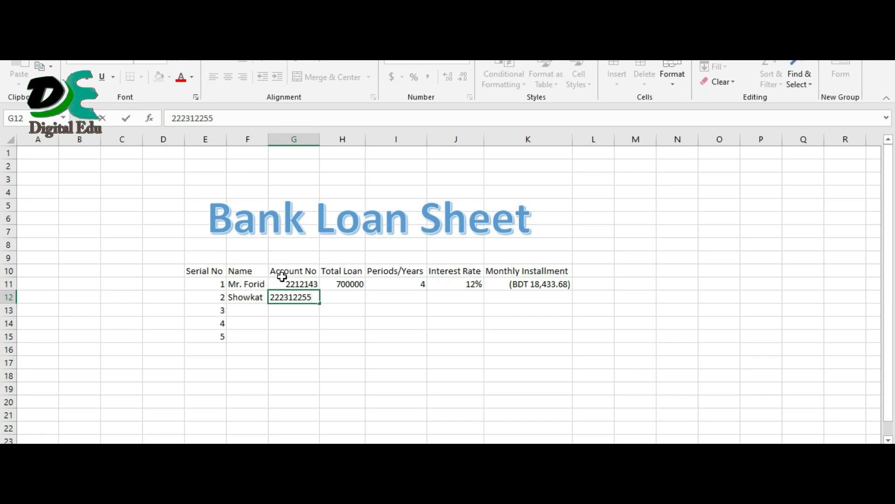
Step: Enter the second borrower's loan terms in H12 to J12: total loan 600000, period 5 years, interest rate 14%
left_click(332, 297)
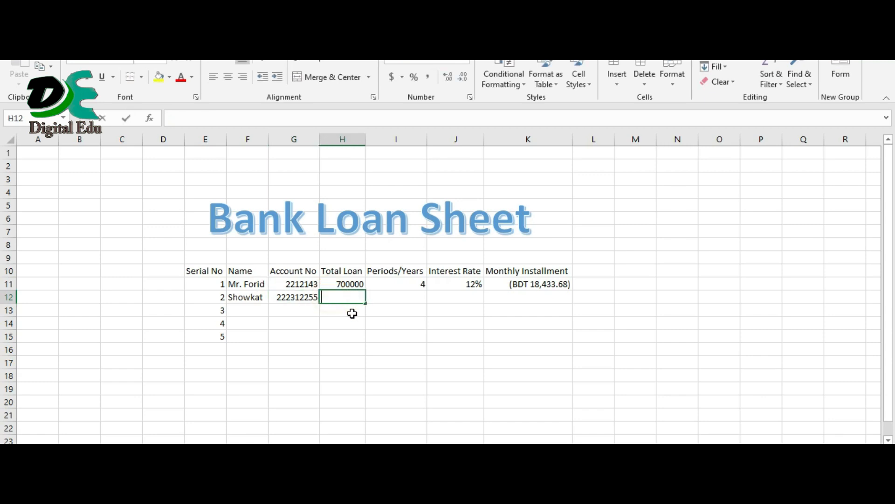
type("600")
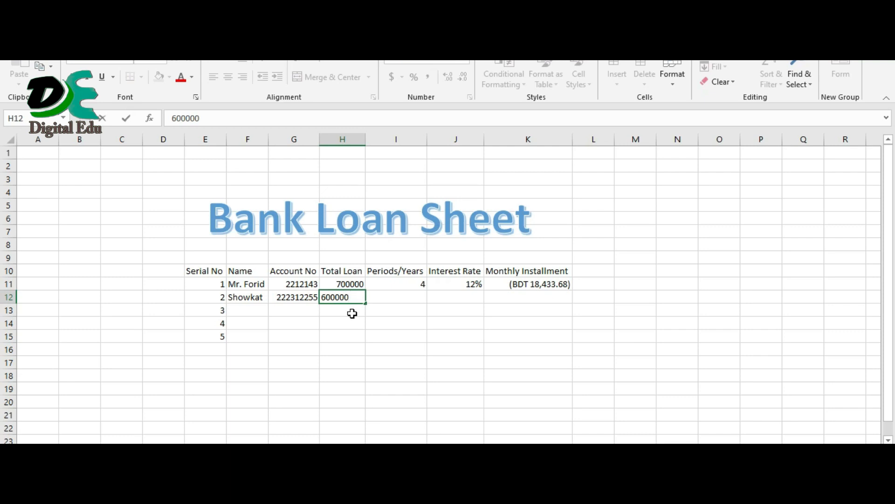
type("000")
key("Tab")
type("5")
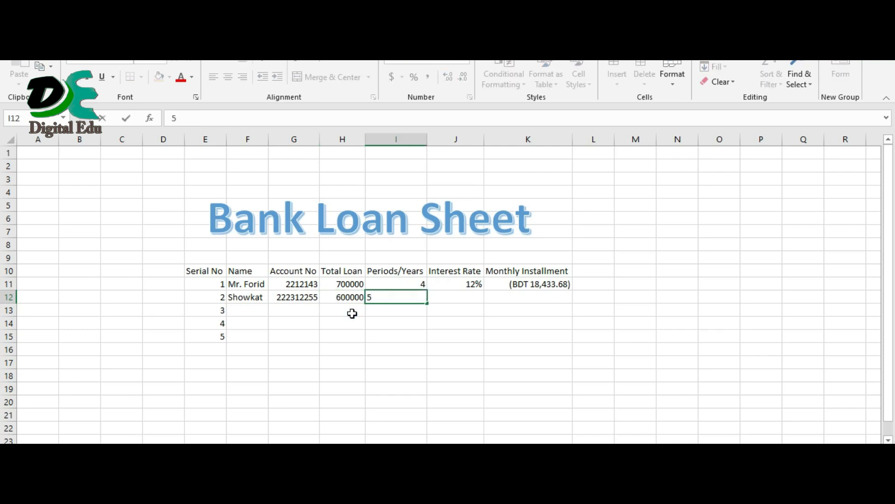
key("Tab")
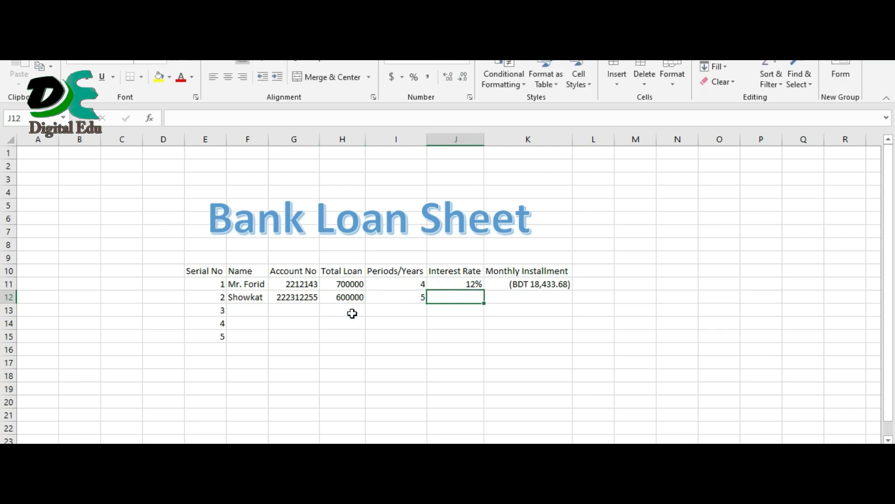
type("14")
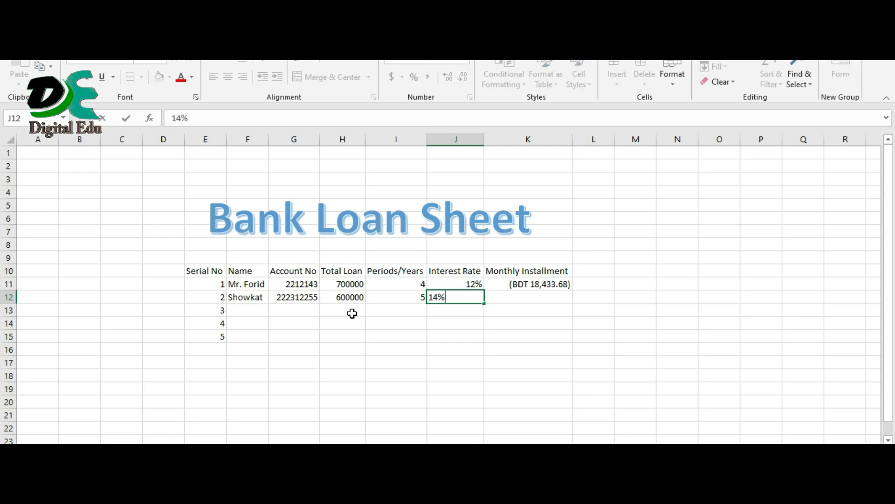
Step: Fill the PMT formula and its format from K11 down to K12 for the second borrower
left_click(499, 297)
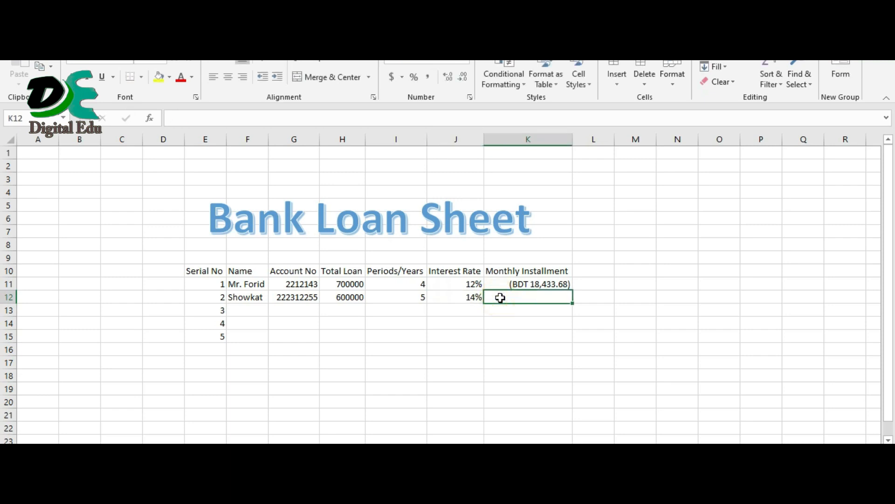
left_click(536, 285)
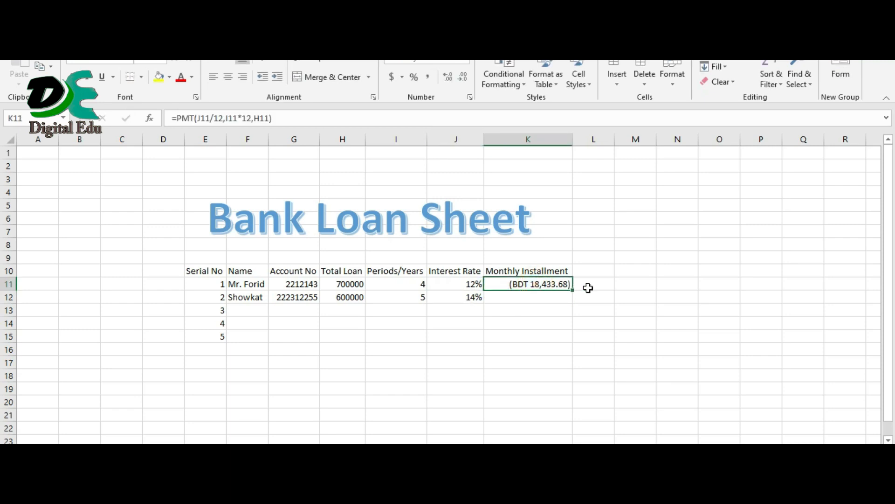
left_click_drag(573, 290, 578, 309)
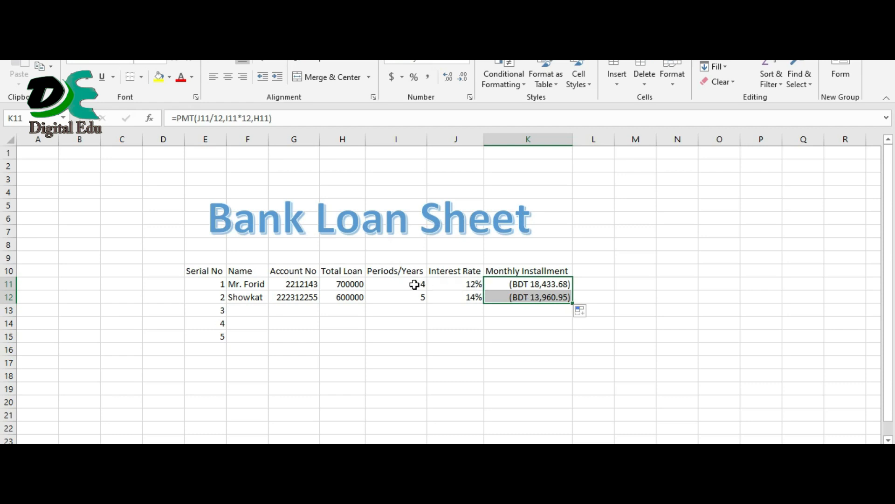
mouse_move(572, 306)
left_mouse_down()
mouse_move(589, 420)
mouse_move(577, 313)
mouse_move(578, 415)
mouse_move(574, 306)
left_mouse_up()
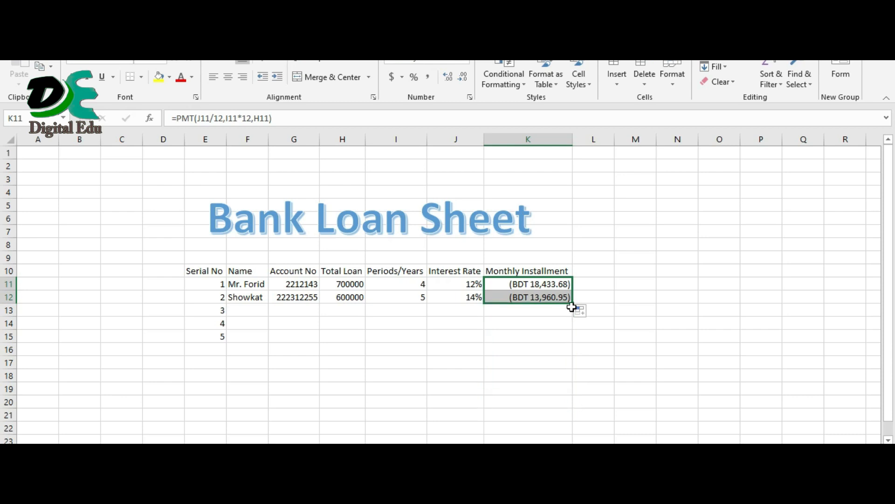